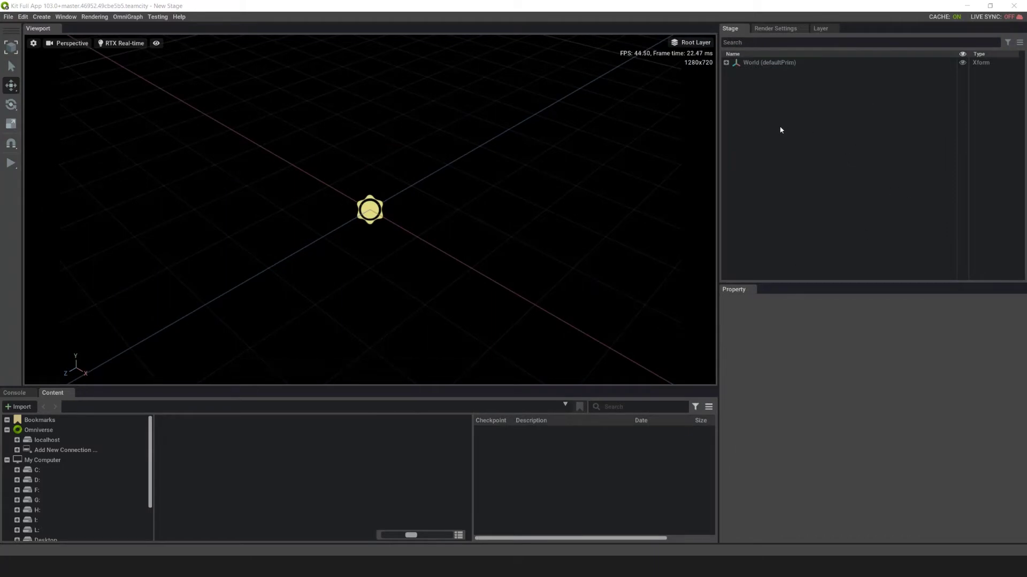
Step: Create a Sphere mesh in the stage
right_click(794, 138)
mouse_move(817, 155)
mouse_move(901, 155)
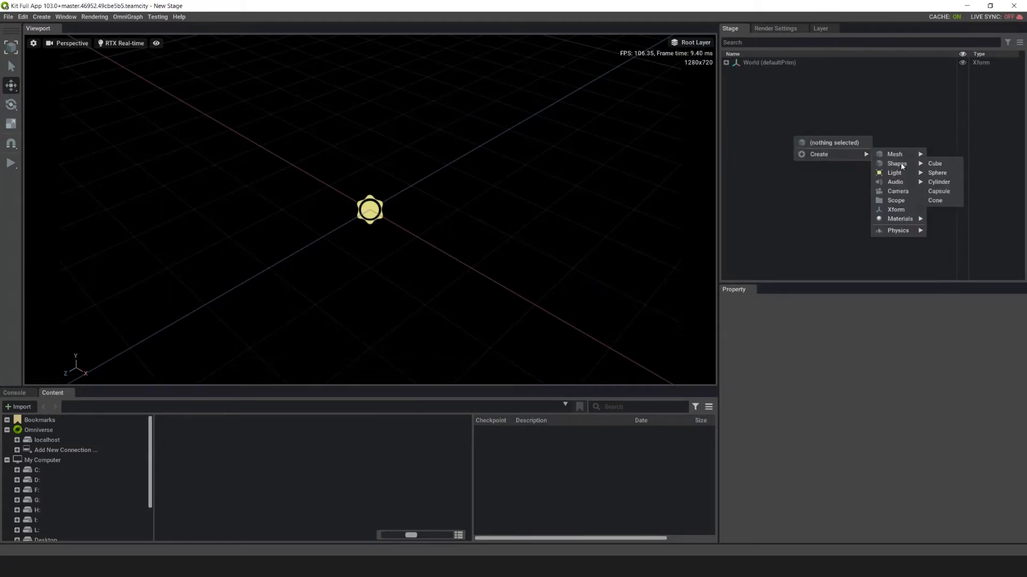
left_click(933, 176)
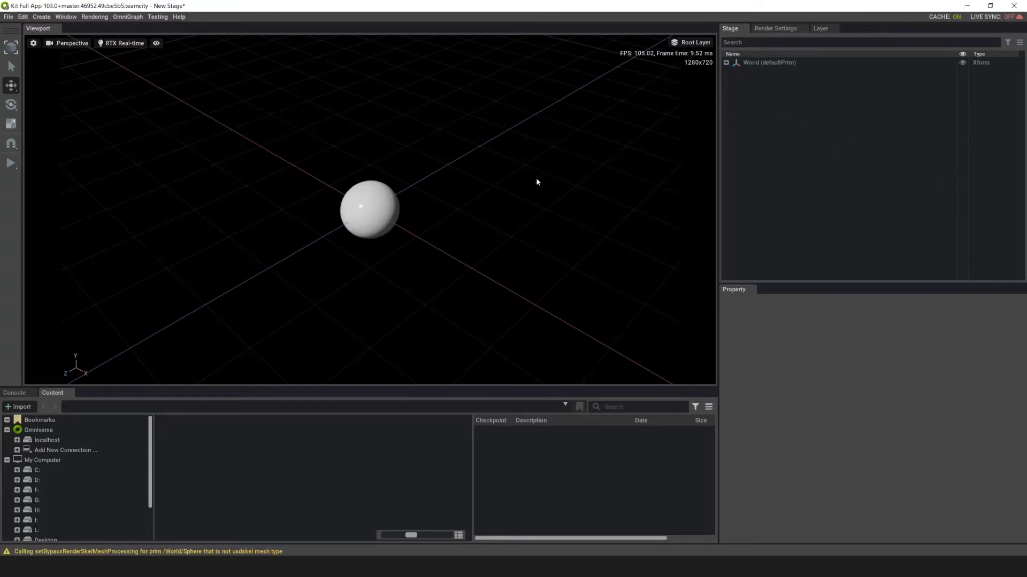
Step: Add a particle system with particle visualizer emitting from the selected sphere
left_click(377, 216)
left_click(39, 17)
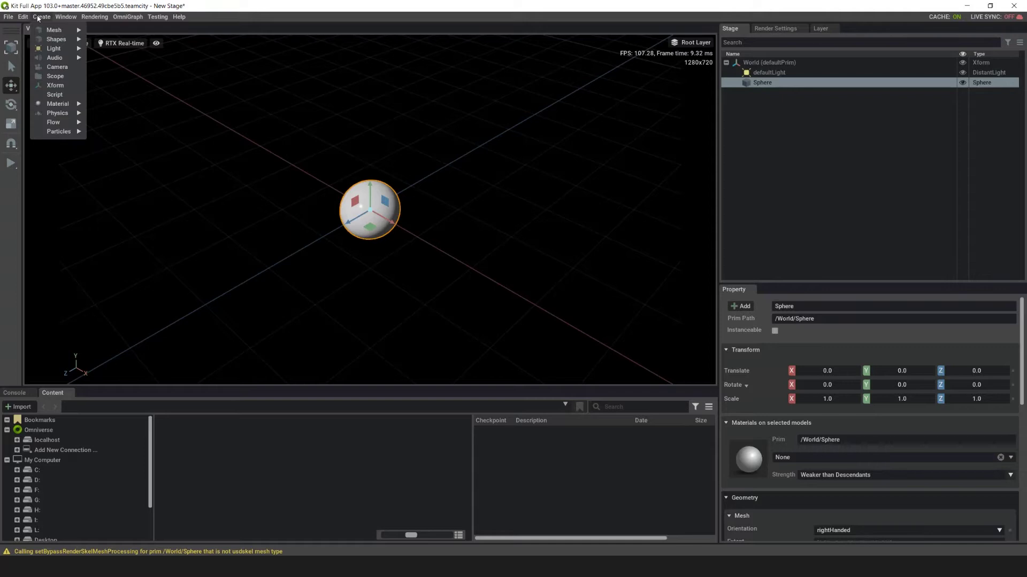
mouse_move(63, 132)
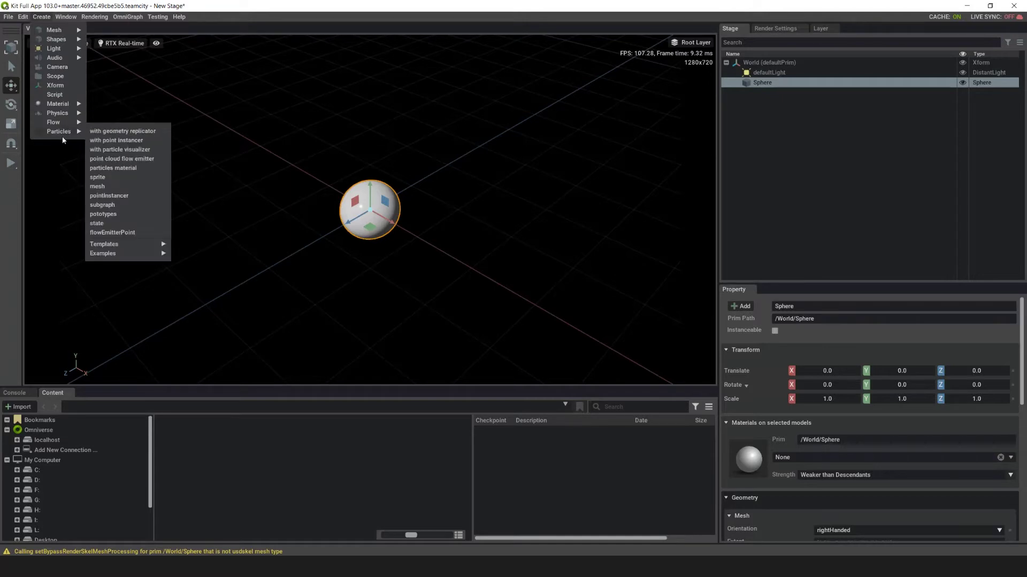
left_click(133, 150)
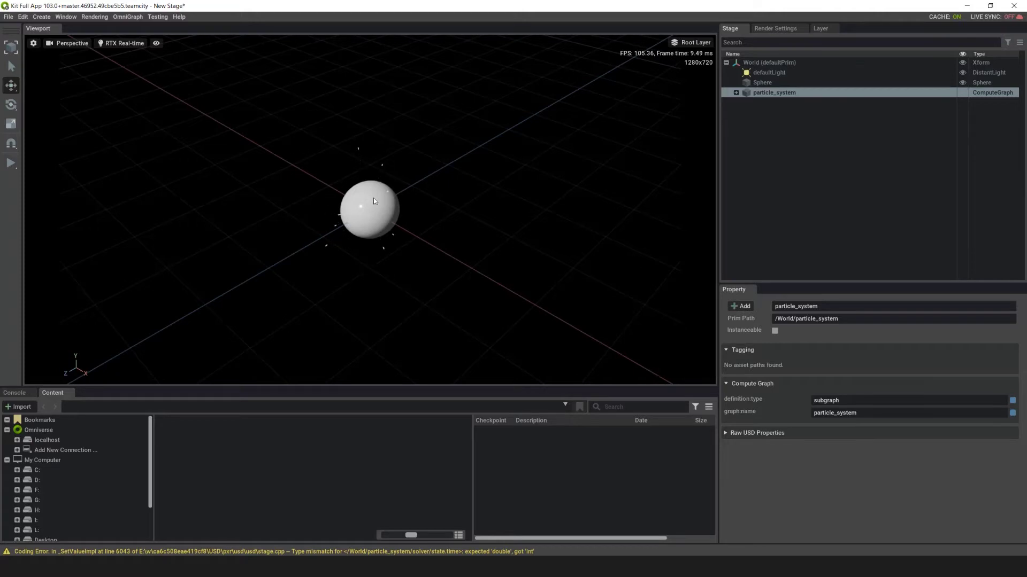
scroll(375, 200, "up", 5)
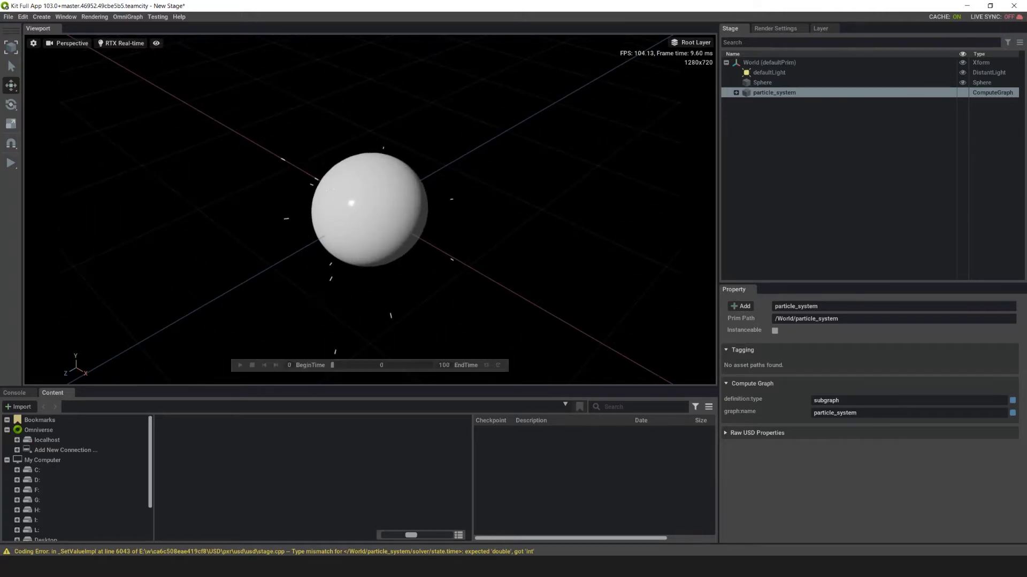
double_click(788, 93)
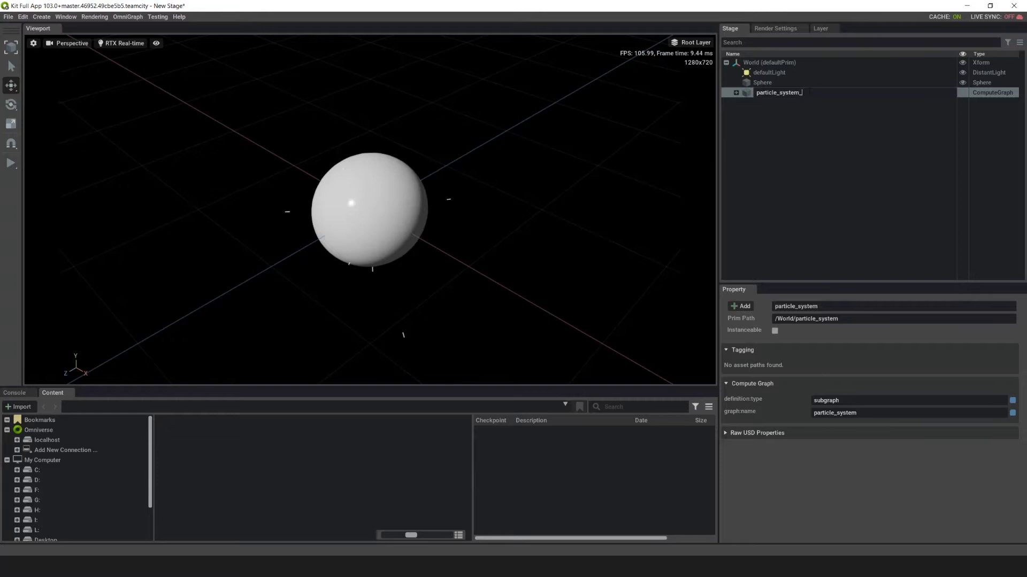
Step: Rename the graph to particle_system_source and hide the Sphere in the viewport
type("_source")
key("Return")
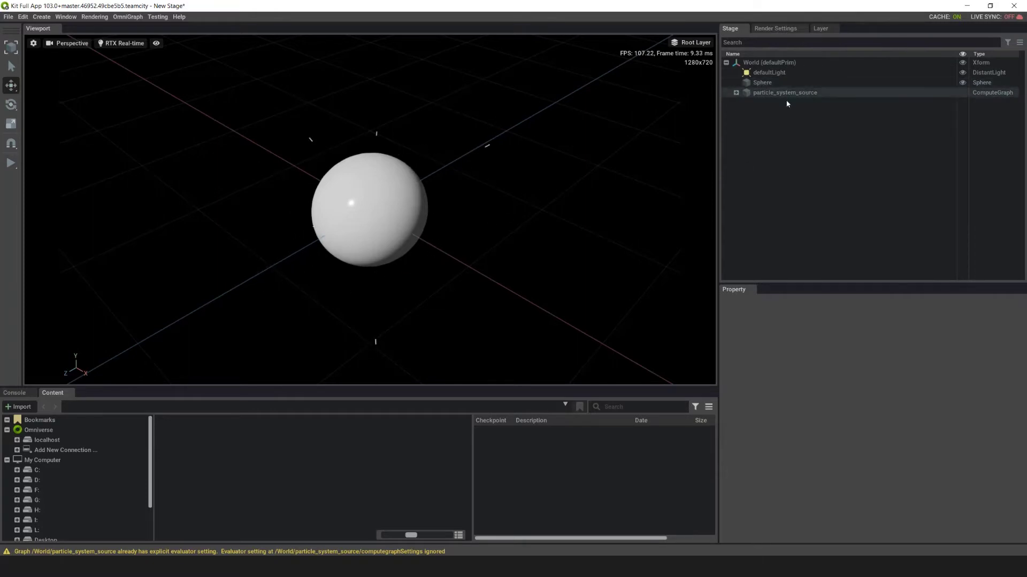
left_click(962, 83)
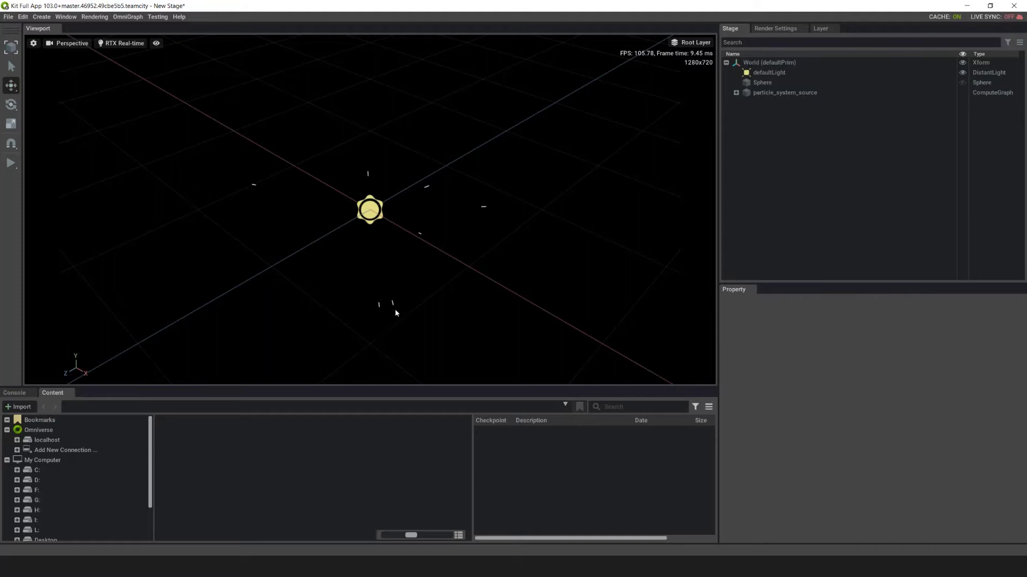
Step: Select the source system's solver node, then create a second particle system from the Particles menu
left_click(735, 93)
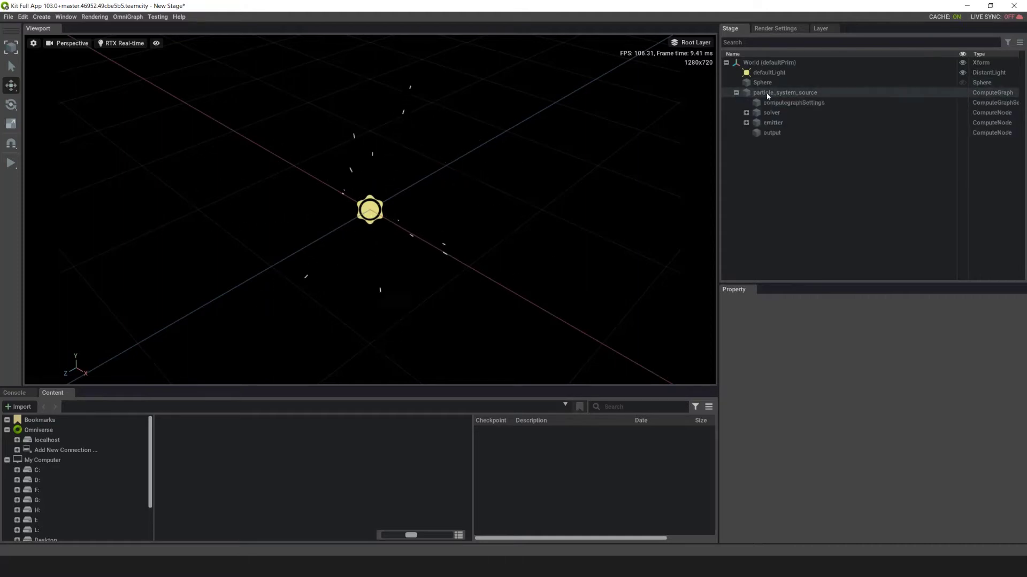
left_click(775, 114)
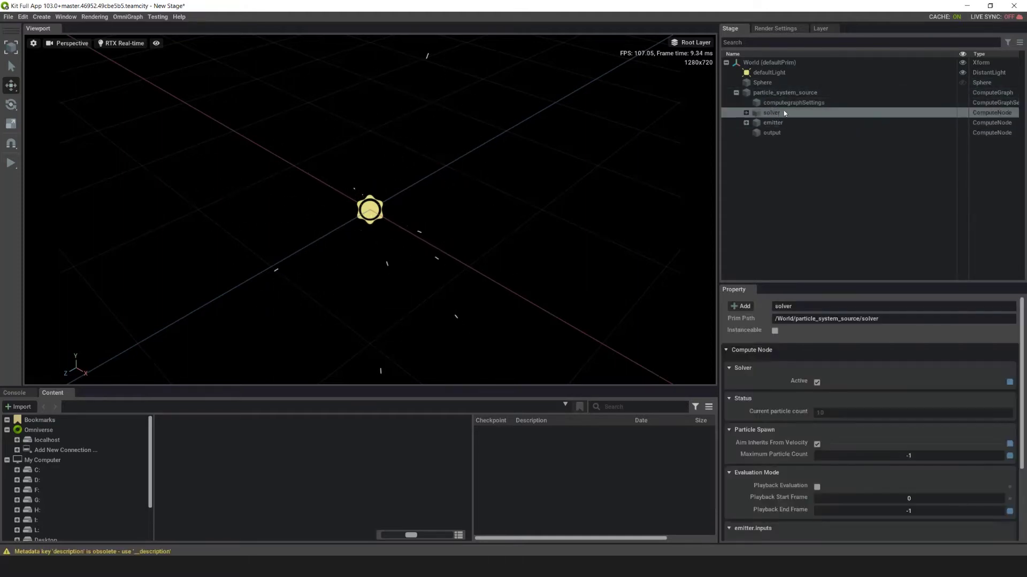
left_click(42, 17)
mouse_move(61, 132)
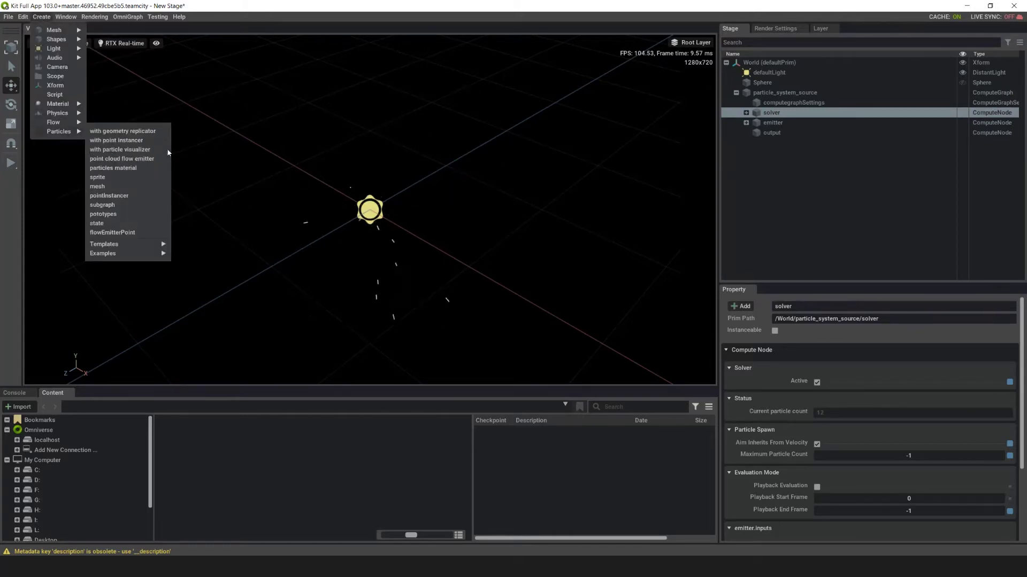
left_click(123, 150)
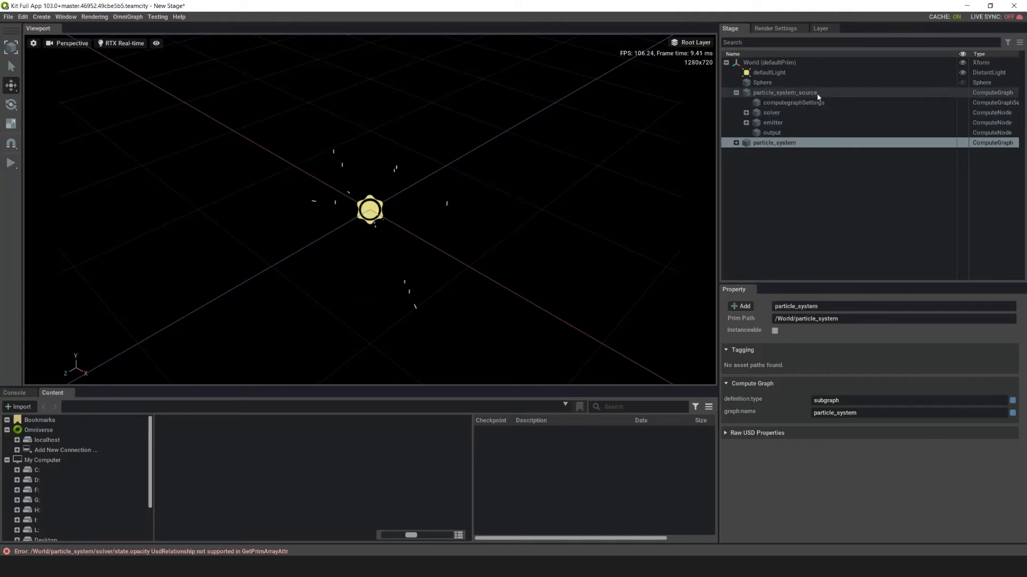
Step: Rename the new particle_system graph to particle_system_trail
double_click(772, 143)
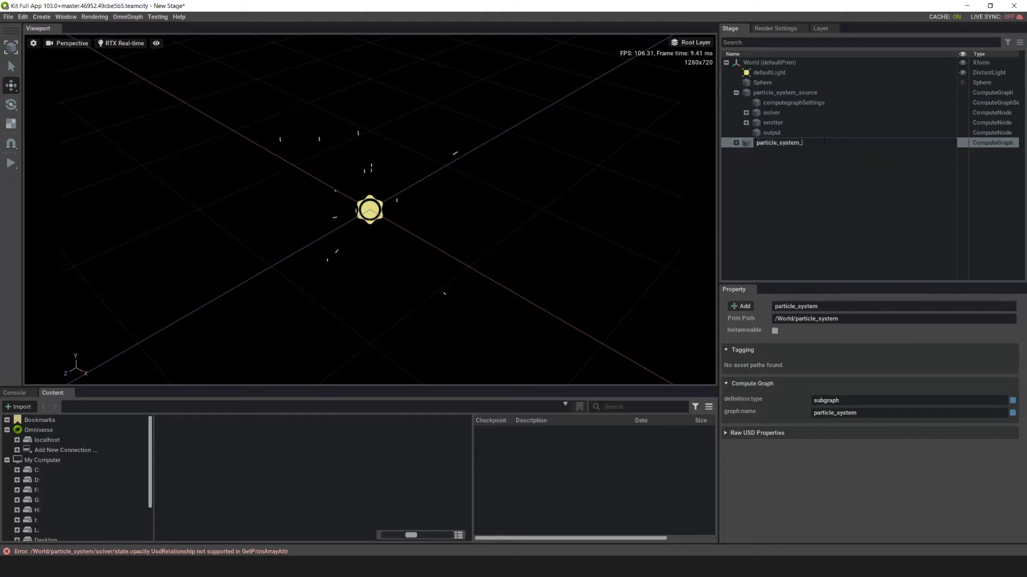
type("_trail")
key("Return")
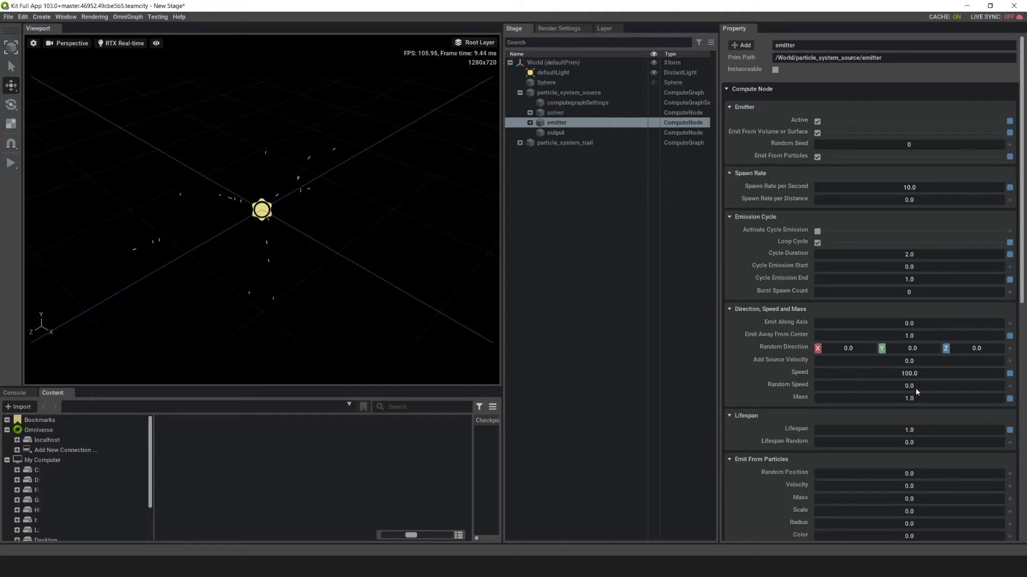
Step: Set the source emitter's Random Speed to 50 and Lifespan Random to 0.5
type("50")
key("Return")
scroll(822, 316, "down", 3)
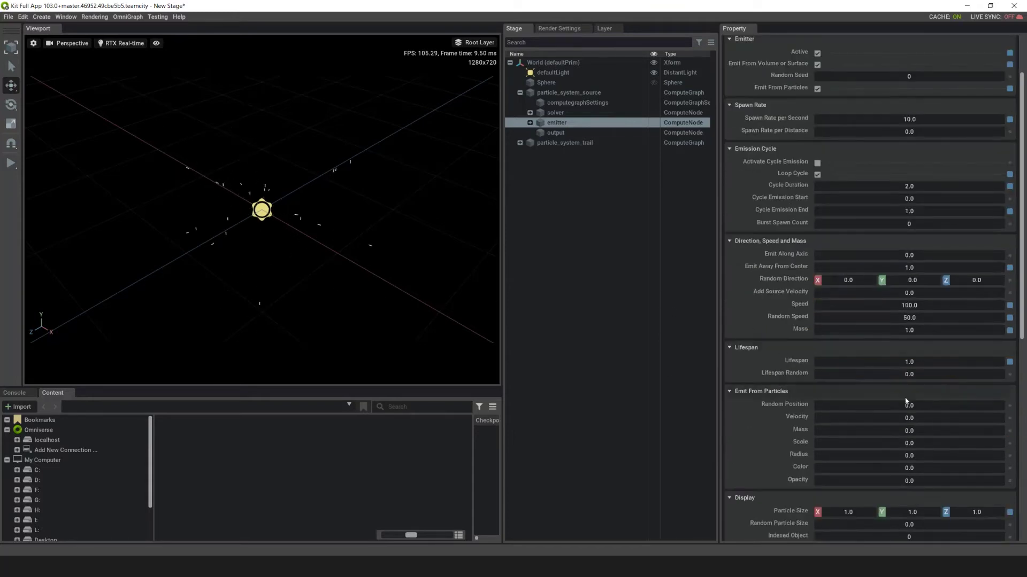
type("0.5")
key("Return")
scroll(927, 345, "down", 7)
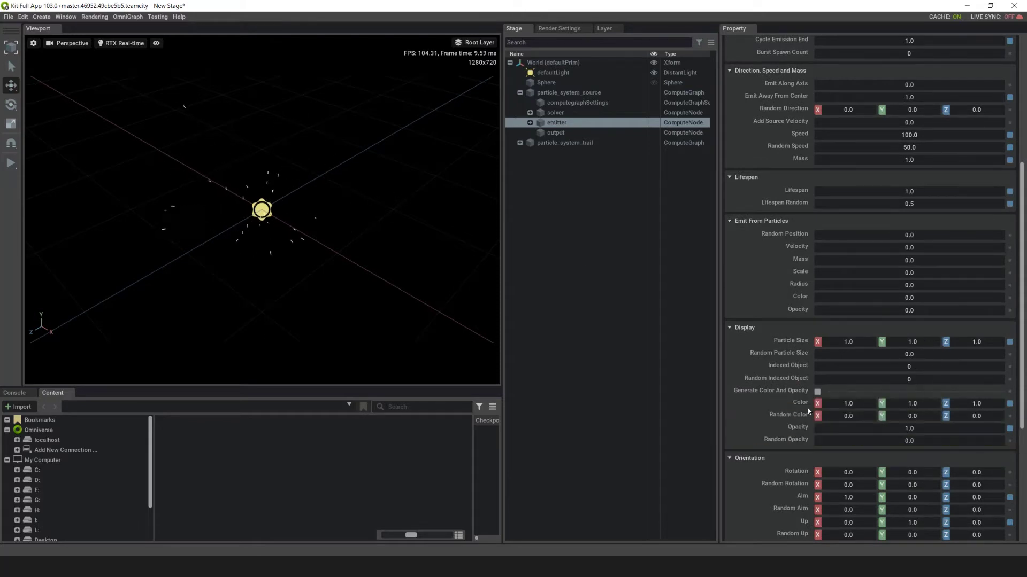
Step: Enable Generate Color And Opacity with base Color 0,0,0 and Random Color 1,1,1
mouse_move(764, 393)
left_click(817, 392)
double_click(851, 410)
key("Tab")
type("0")
key("Tab")
type("0")
key("Tab")
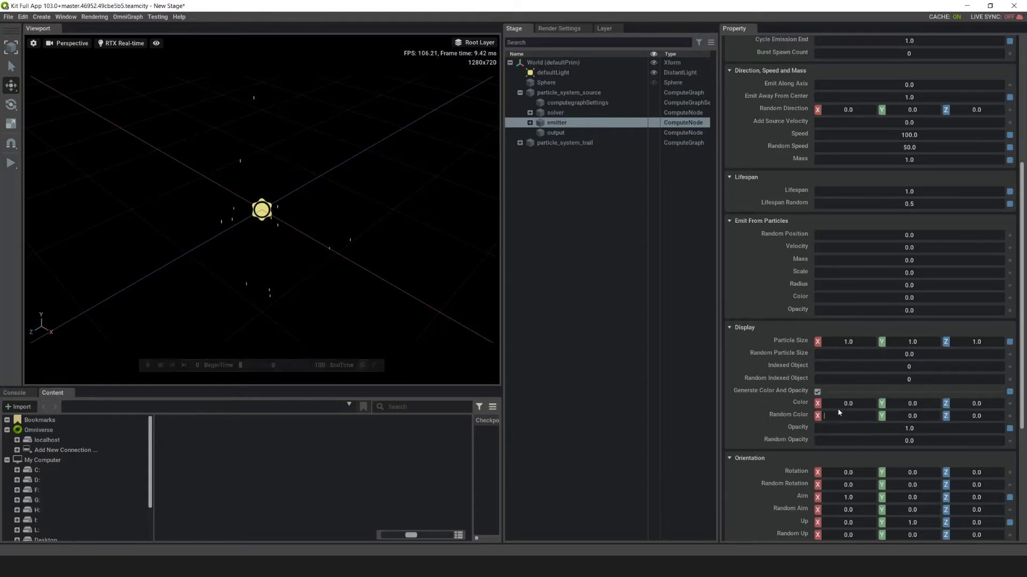
type("1")
key("Tab")
type("1")
key("Tab")
type("1")
key("Tab")
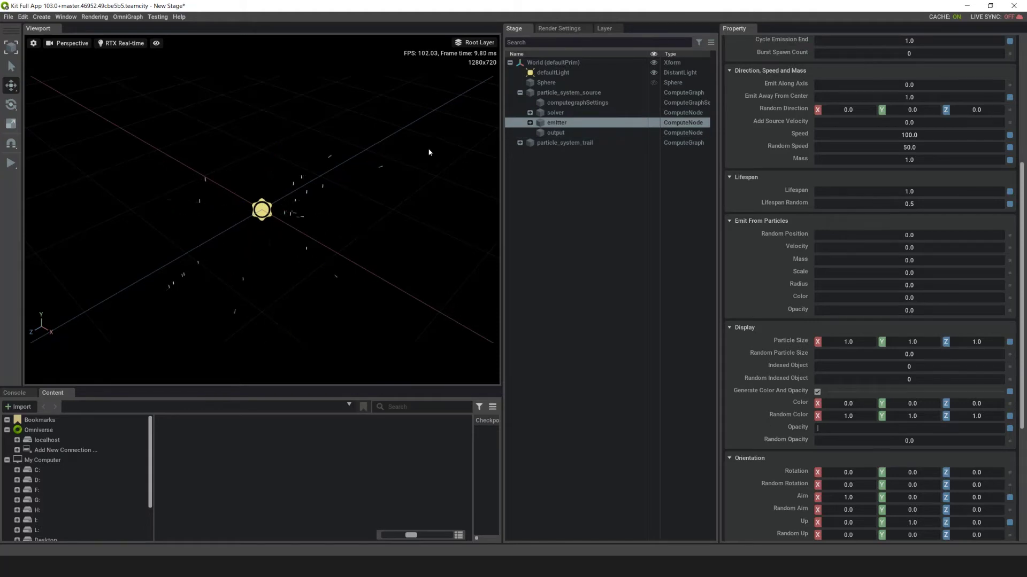
left_click(519, 142)
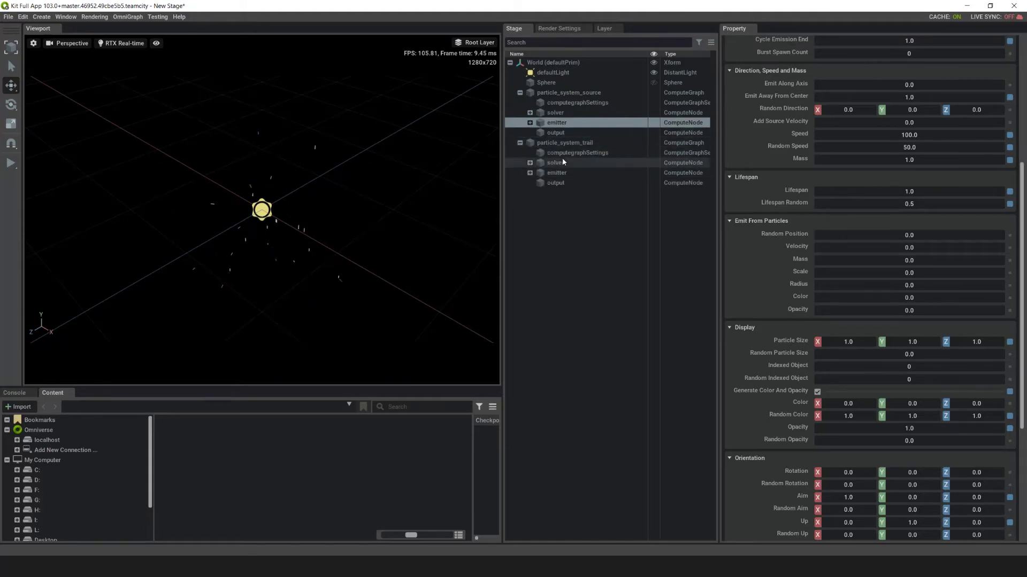
Step: Set the trail emitter's Spawn Rate per Second to 1000
left_click(555, 173)
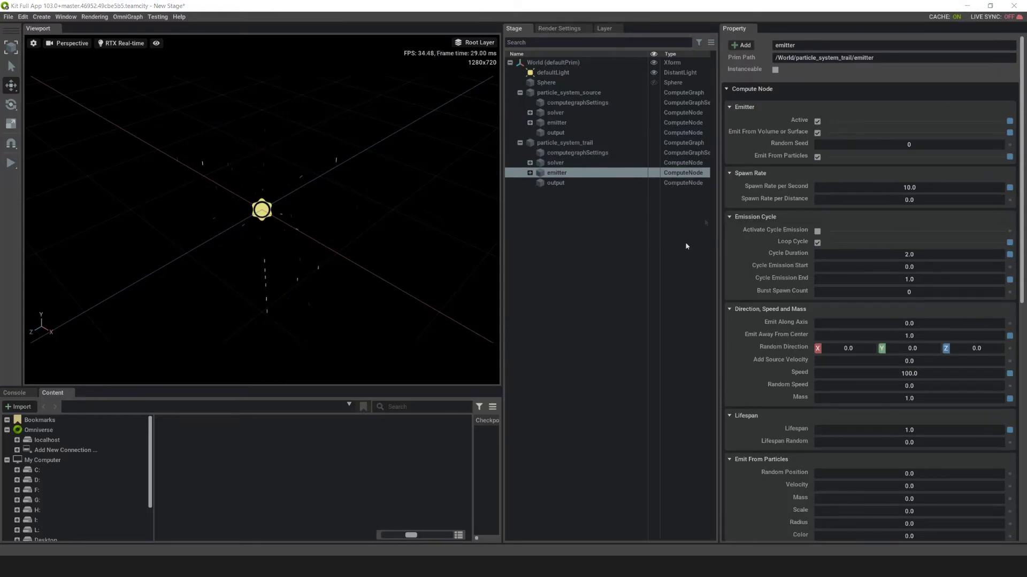
double_click(919, 188)
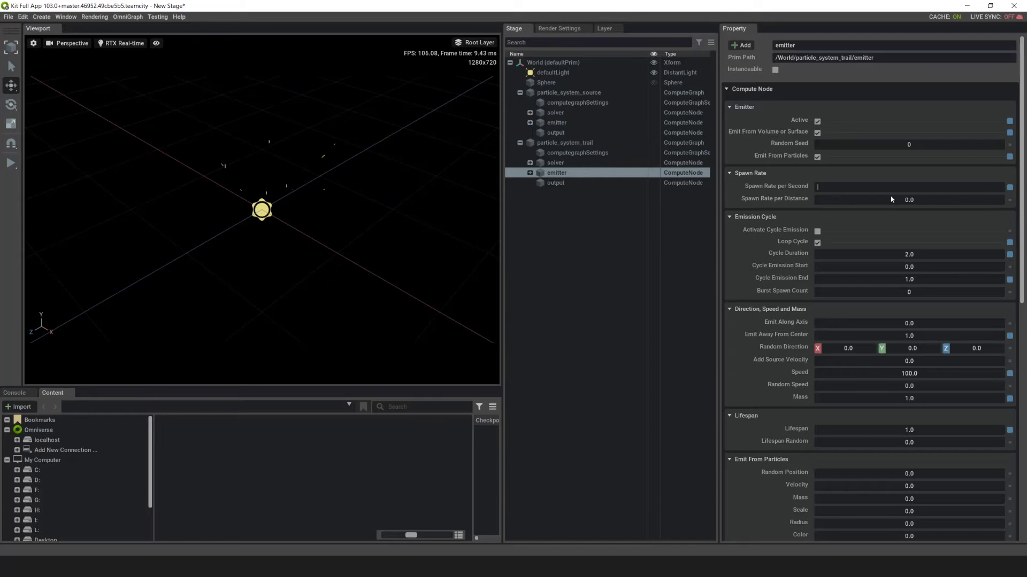
type("1000")
key("Return")
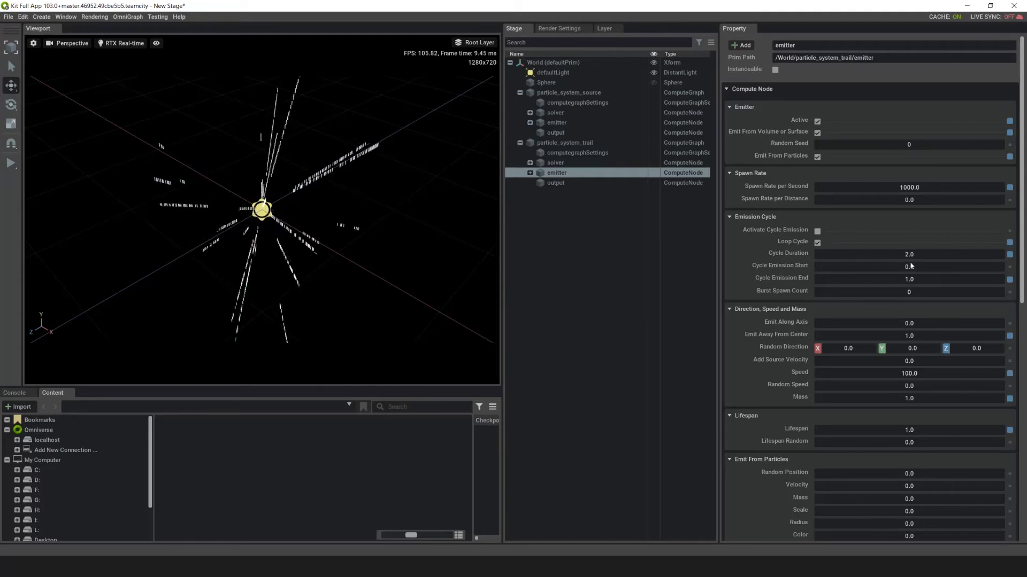
left_click(754, 217)
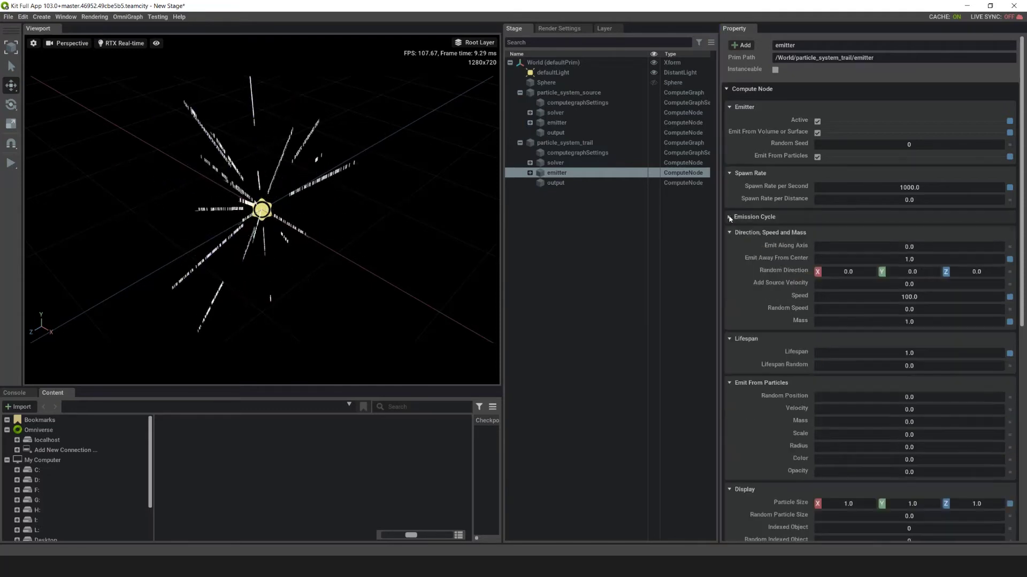
Step: Set the trail particle Speed to 0 and Random Direction X, Y, Z to 0.2 each
double_click(926, 297)
key("BackSpace")
type("0")
key("Return")
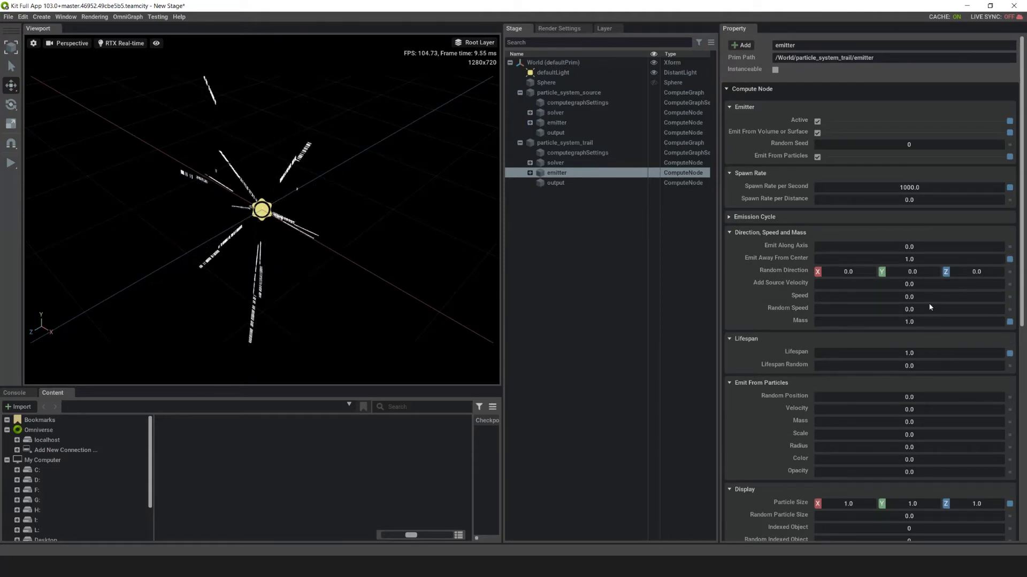
double_click(865, 270)
key("BackSpace")
type("0.2")
key("Tab")
type("0.2")
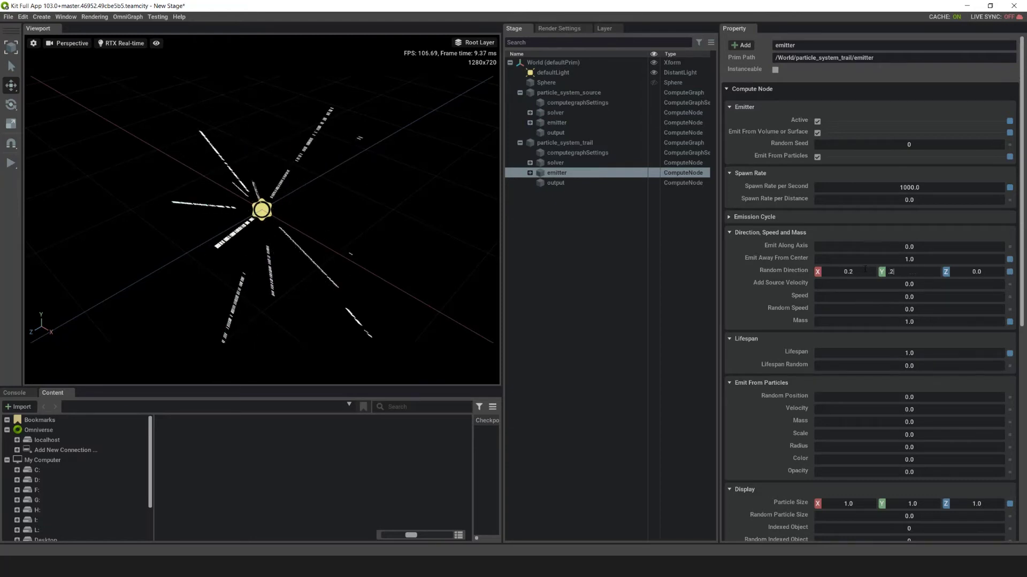
key("Tab")
type("0.2")
key("Tab")
scroll(909, 273, "down", 3)
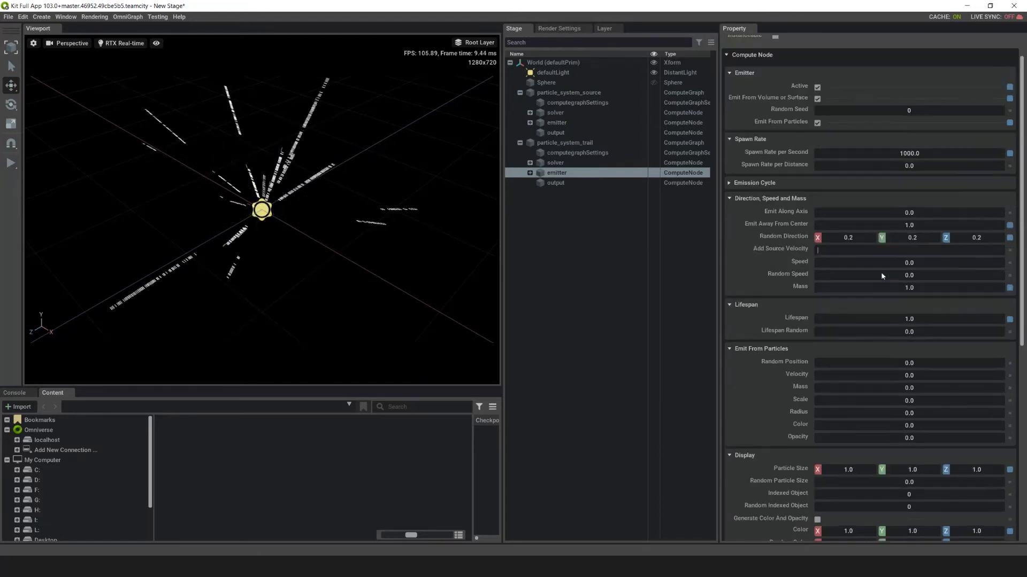
key("Tab")
key("Tab")
key("Tab")
key("Tab")
key("Tab")
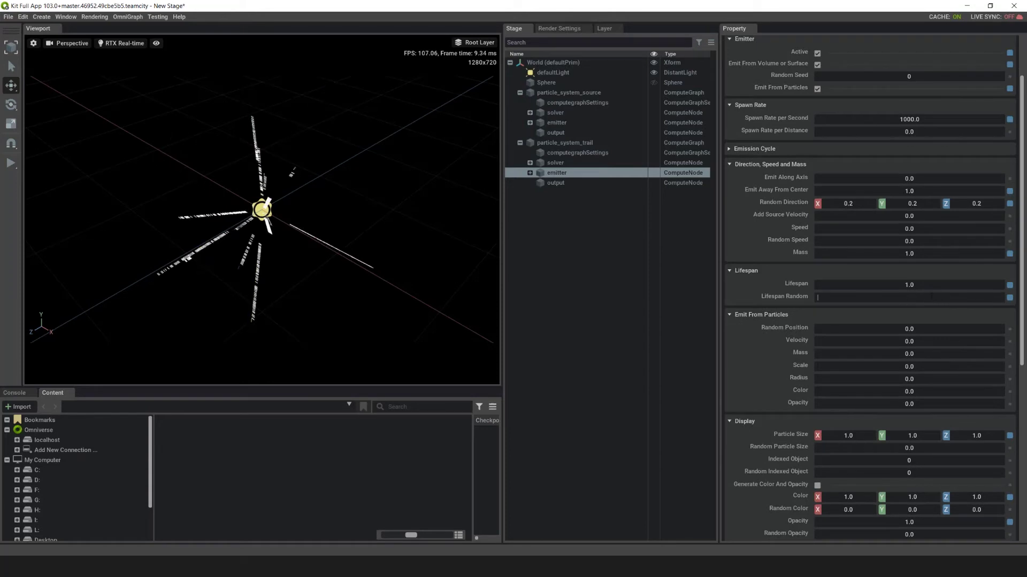
Step: Set the trail emitter's Lifespan Random to 0.5 and Emit From Particles Color to 1
type("0.5")
key("Return")
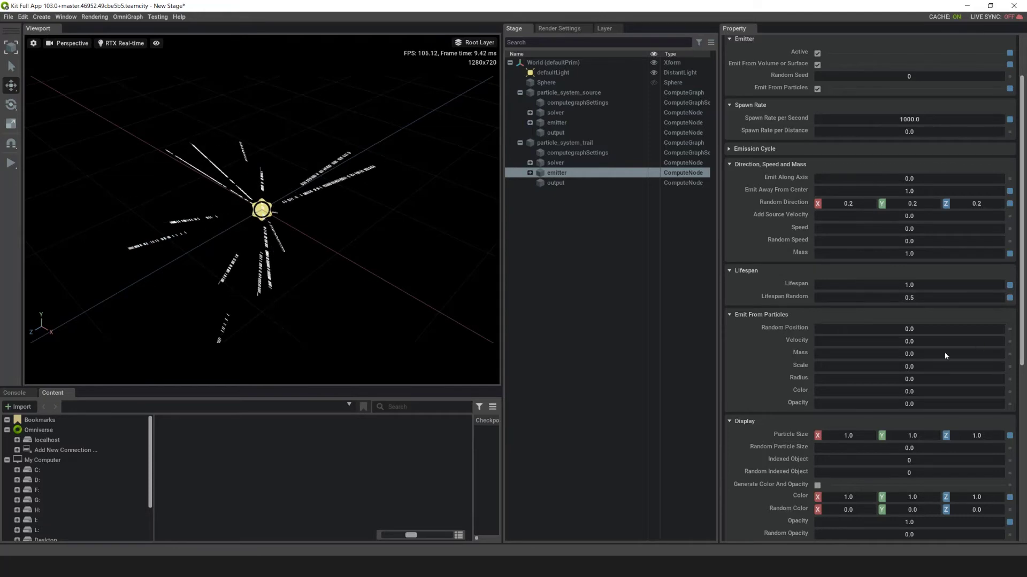
scroll(935, 353, "down", 4)
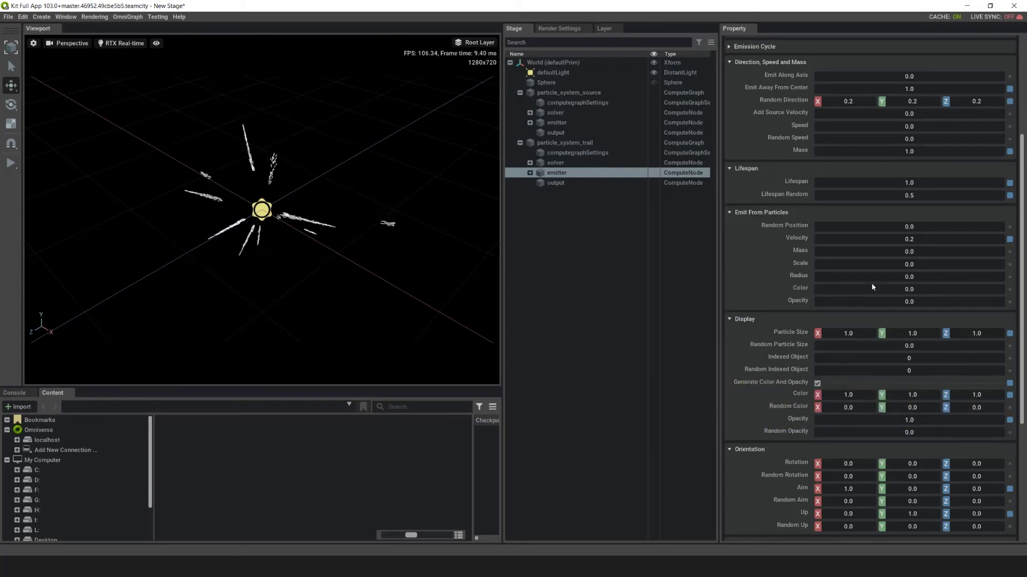
double_click(923, 289)
key("BackSpace")
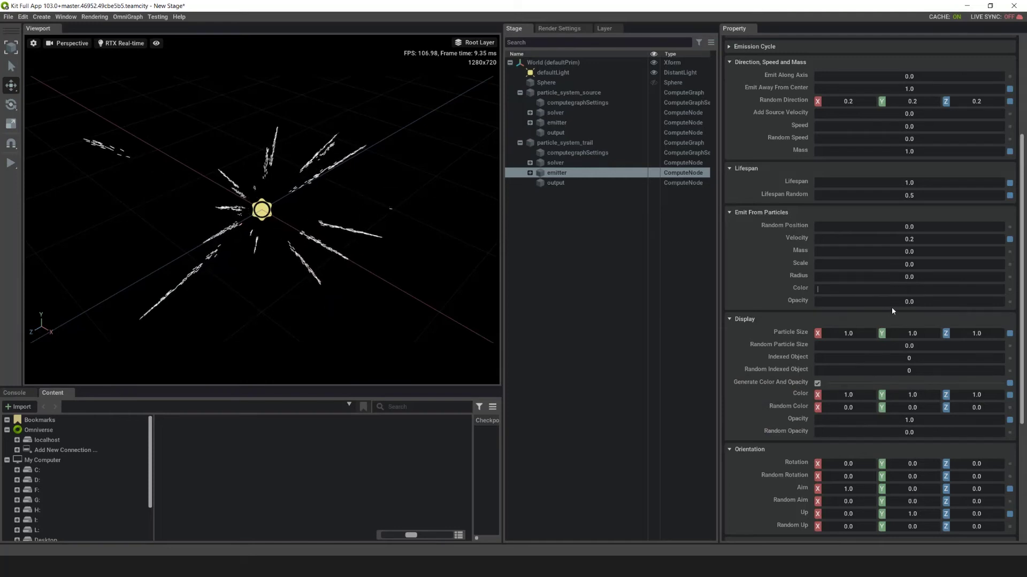
type("1")
key("Return")
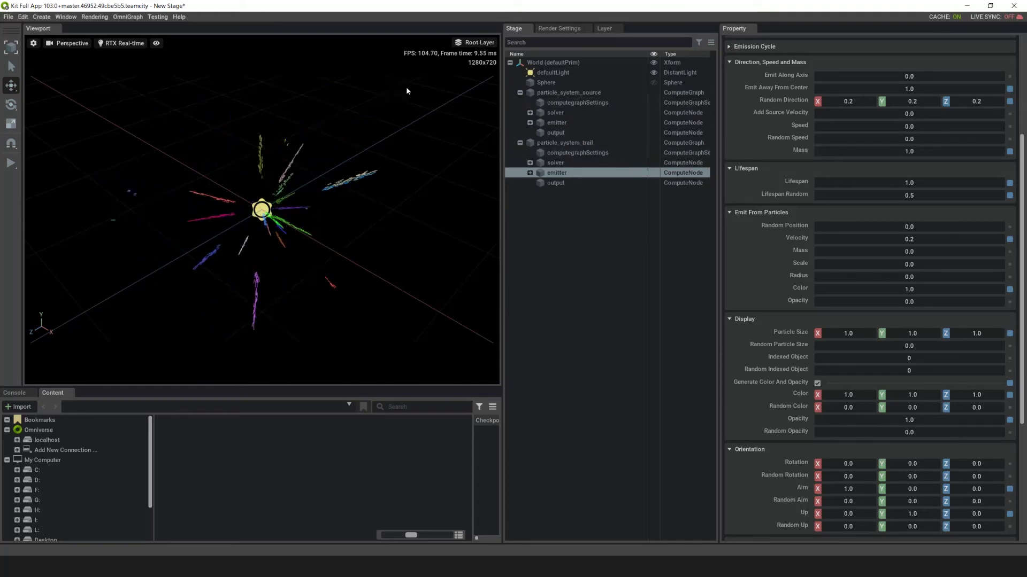
Step: Select particle_system_source and open the OmniGraph Editor
left_click(530, 92)
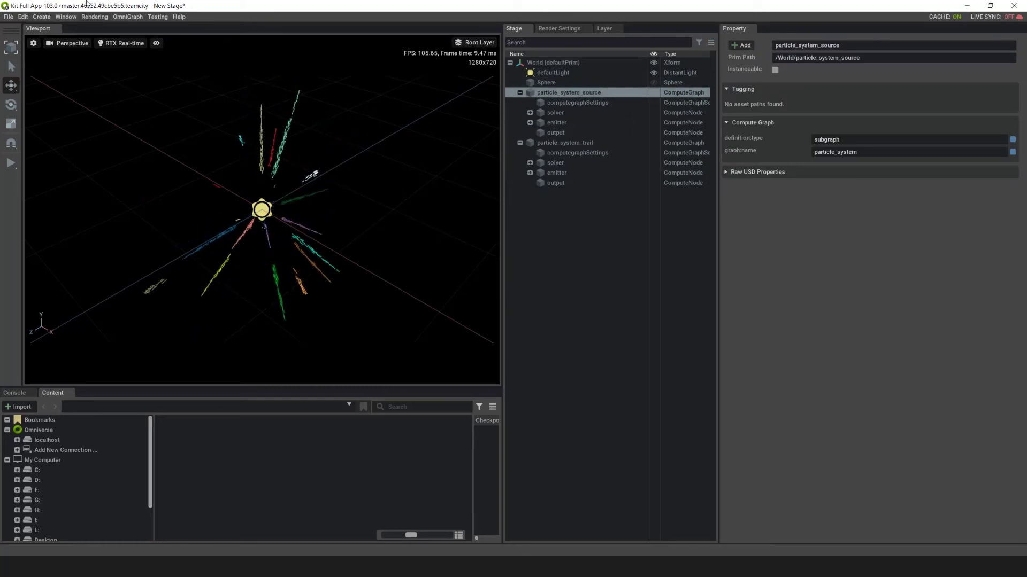
left_click(128, 16)
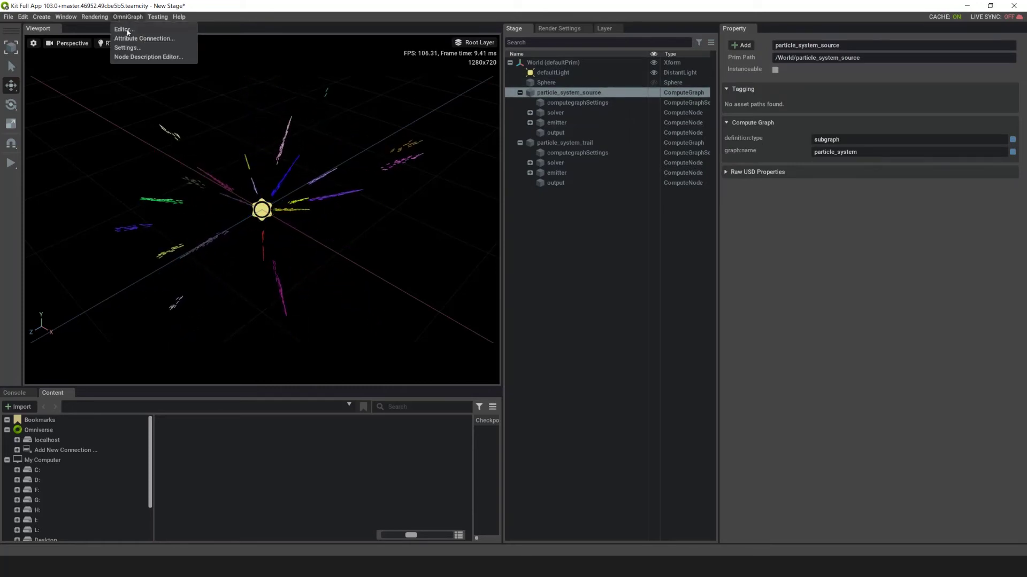
left_click(128, 30)
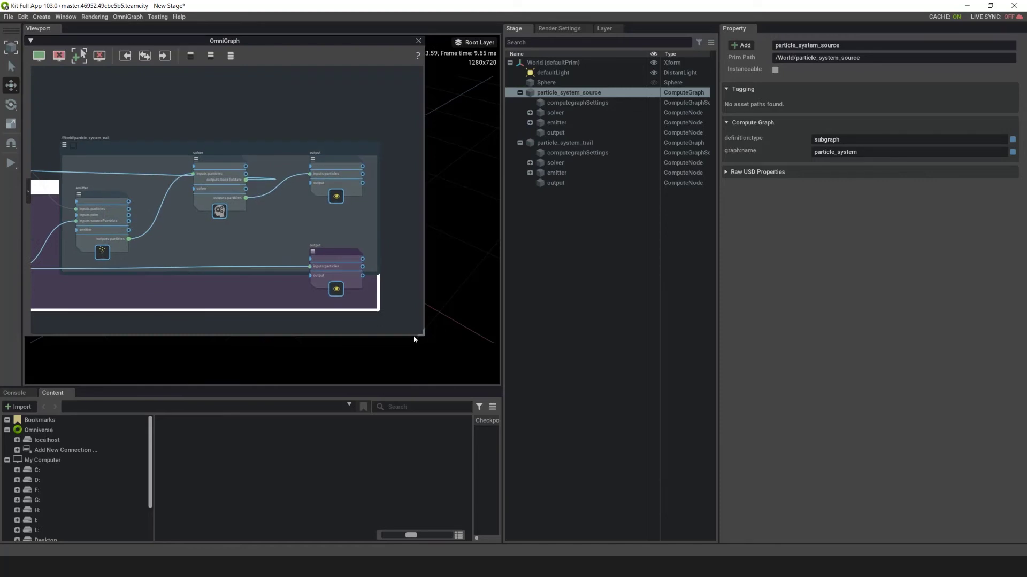
Step: Enlarge the graph editor and move the trail subgraph up, framing both graphs
left_click_drag(420, 337, 801, 496)
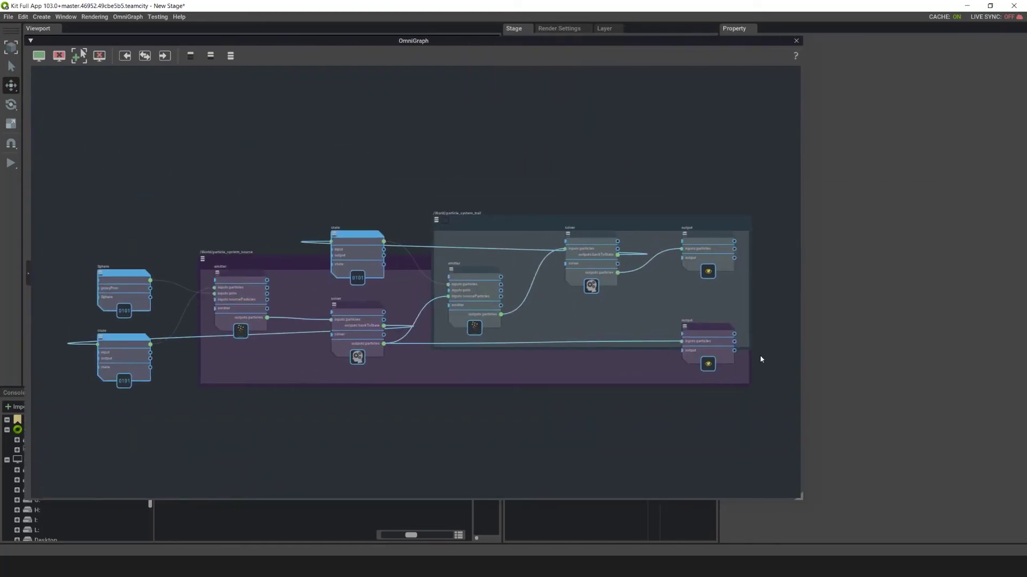
left_click_drag(560, 225, 565, 116)
scroll(566, 288, "up", 1)
scroll(567, 290, "down", 1)
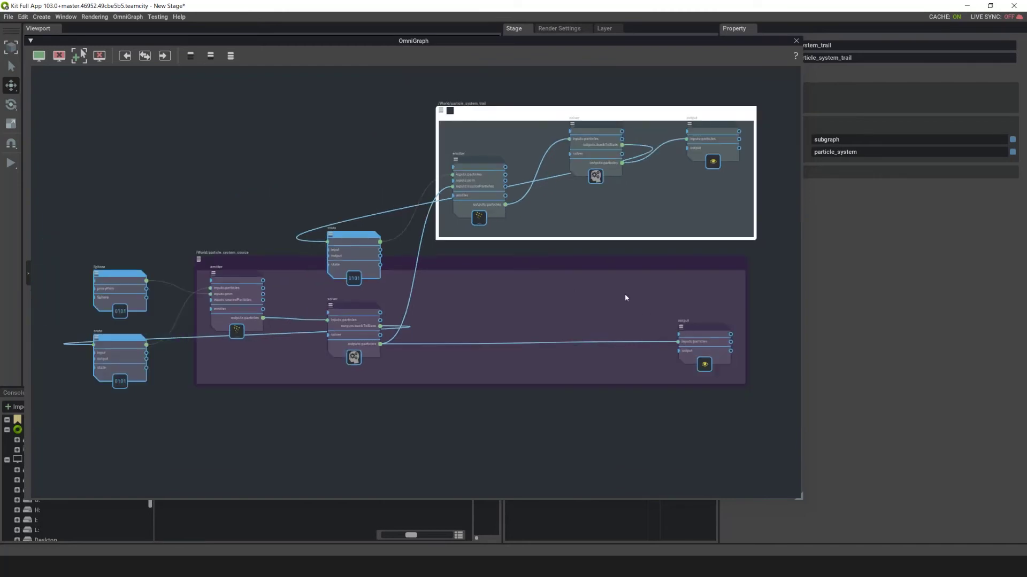
scroll(506, 299, "up", 3)
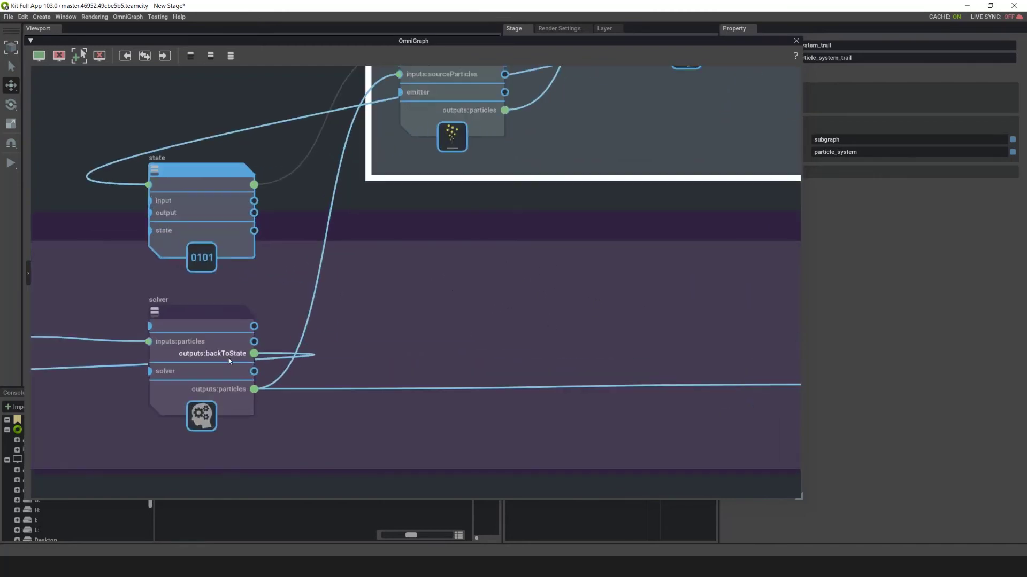
scroll(364, 349, "down", 2)
middle_click_drag(364, 348, 563, 337)
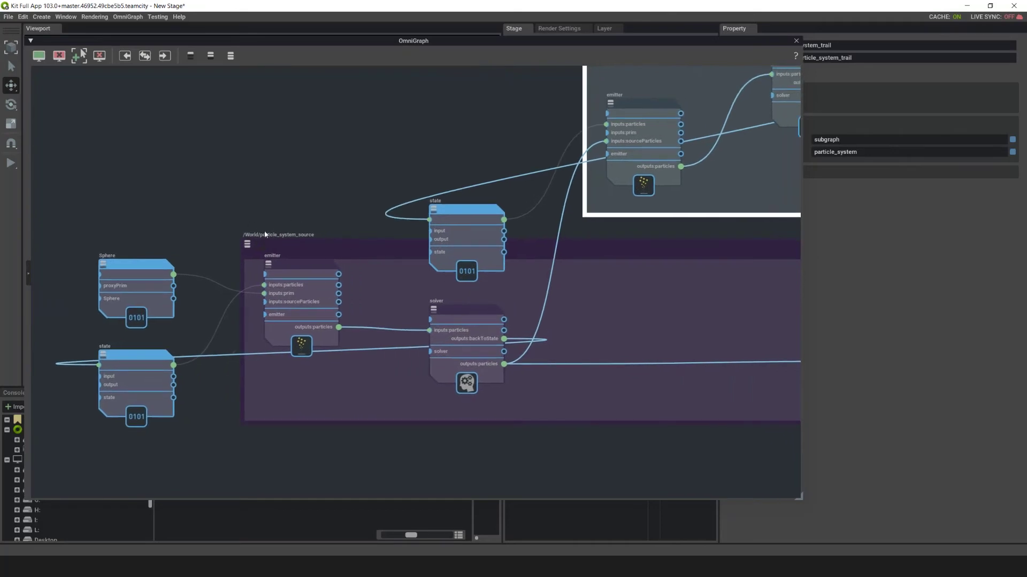
middle_click_drag(694, 314, 523, 431)
scroll(535, 312, "up", 2)
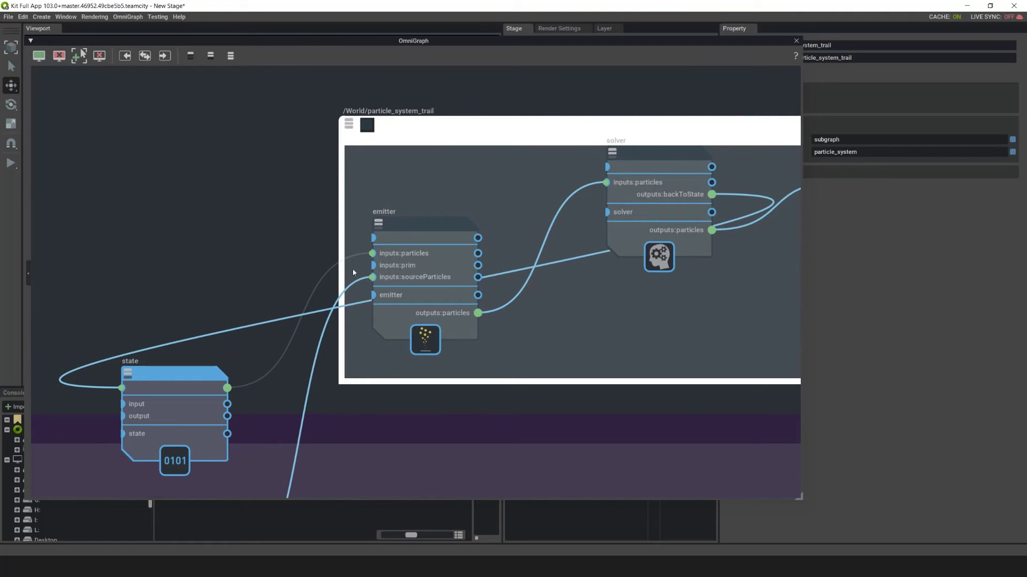
scroll(466, 293, "down", 2)
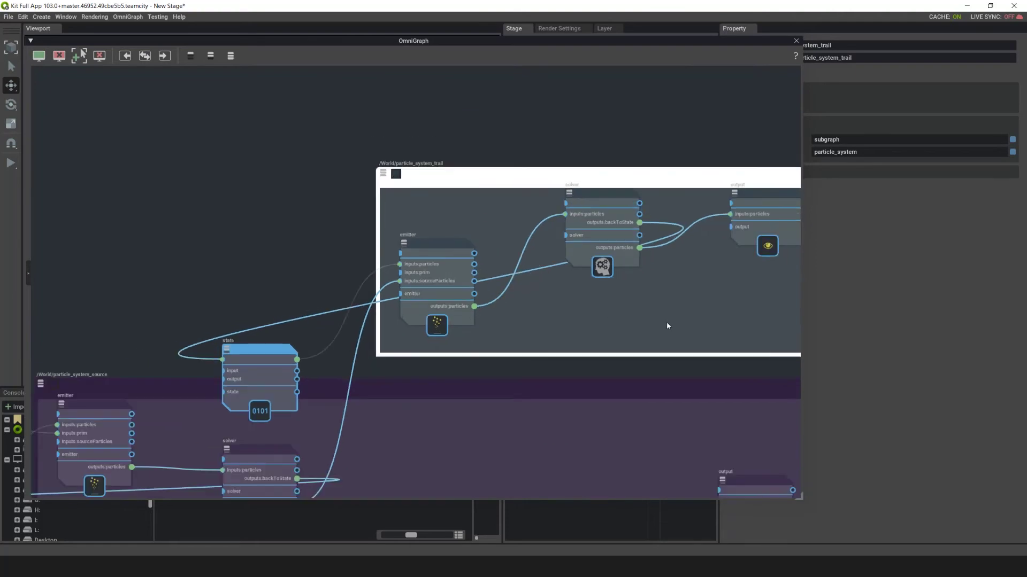
middle_click_drag(667, 337, 635, 160)
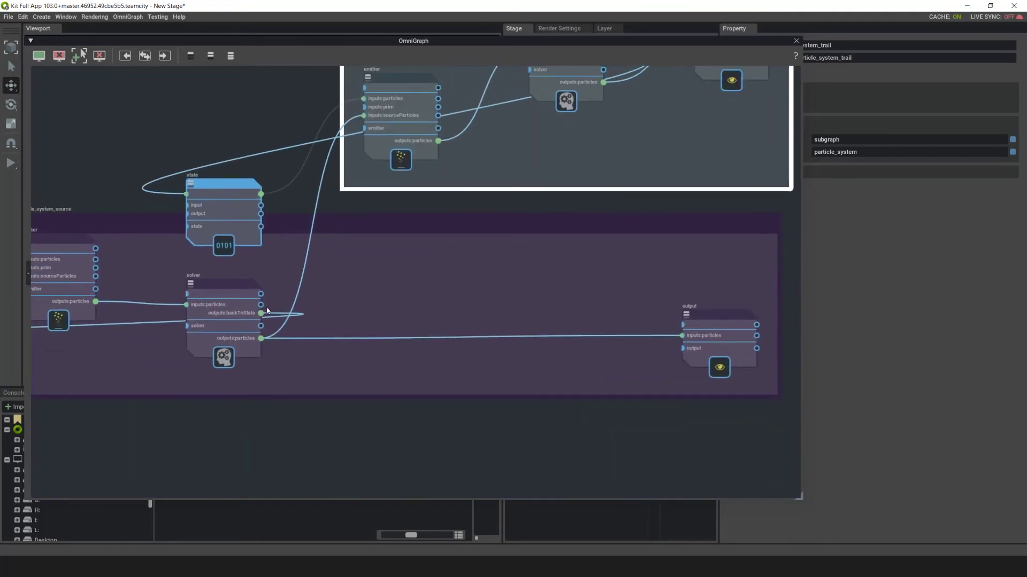
scroll(508, 305, "down", 1)
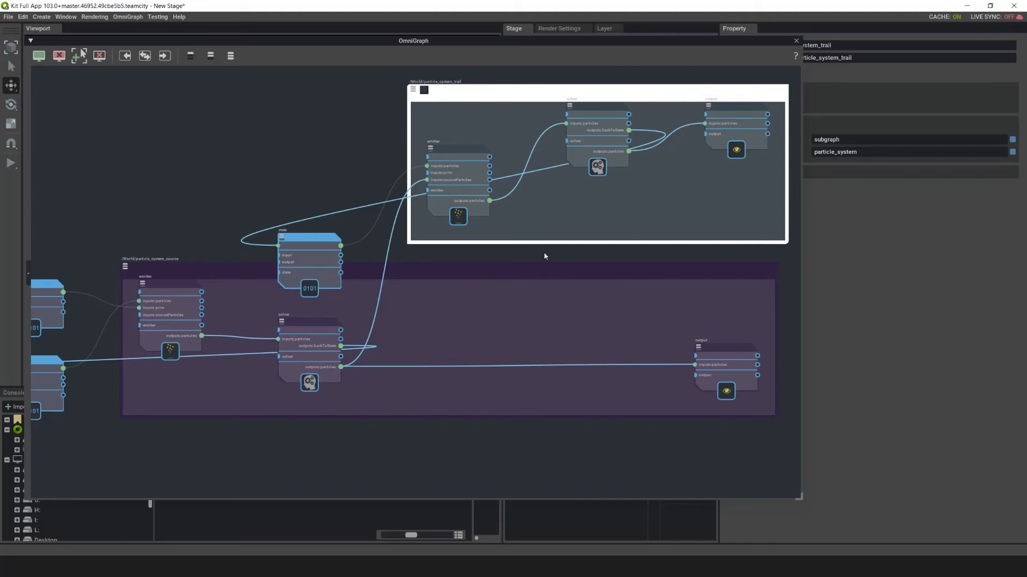
middle_click_drag(453, 319, 635, 305)
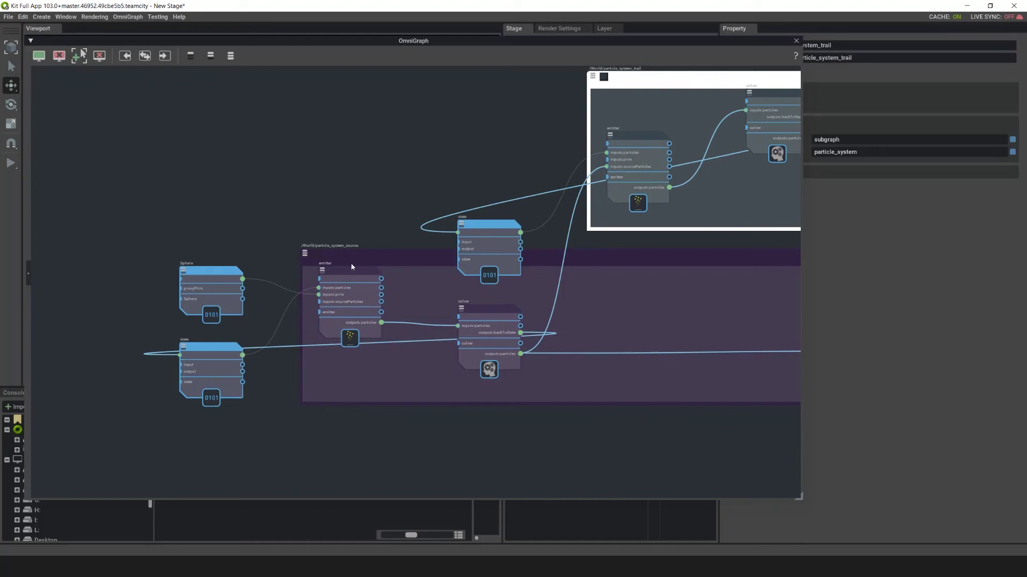
Step: Shift the emitter, Sphere and state nodes left and the solver right to open space
left_click_drag(352, 275, 303, 276)
left_click_drag(166, 252, 355, 413)
left_click_drag(297, 274, 242, 276)
left_click_drag(442, 315, 511, 316)
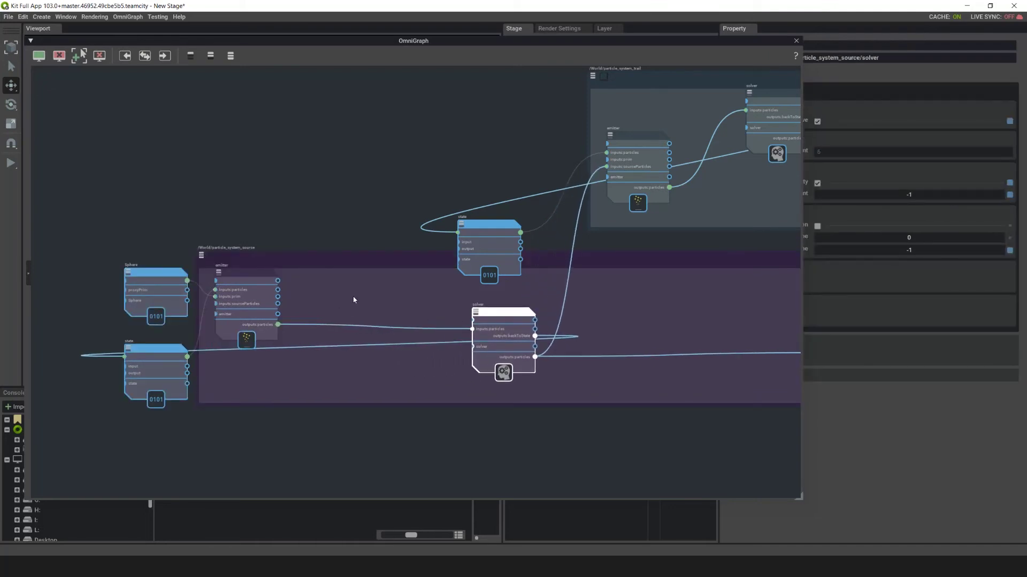
Step: Add a 'particle system: noise force field' node to the source graph via the Tab search
key("Tab")
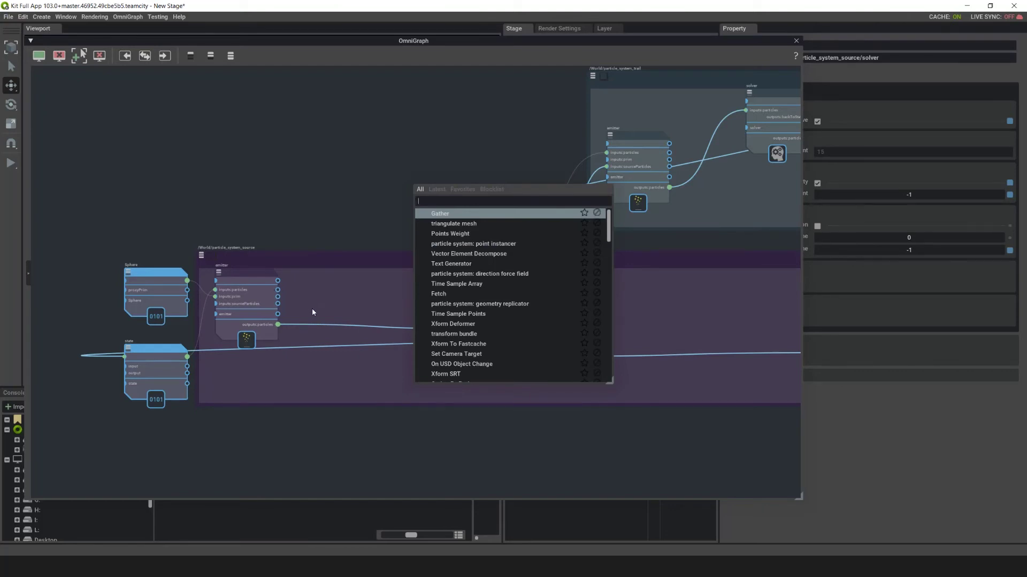
type("noide")
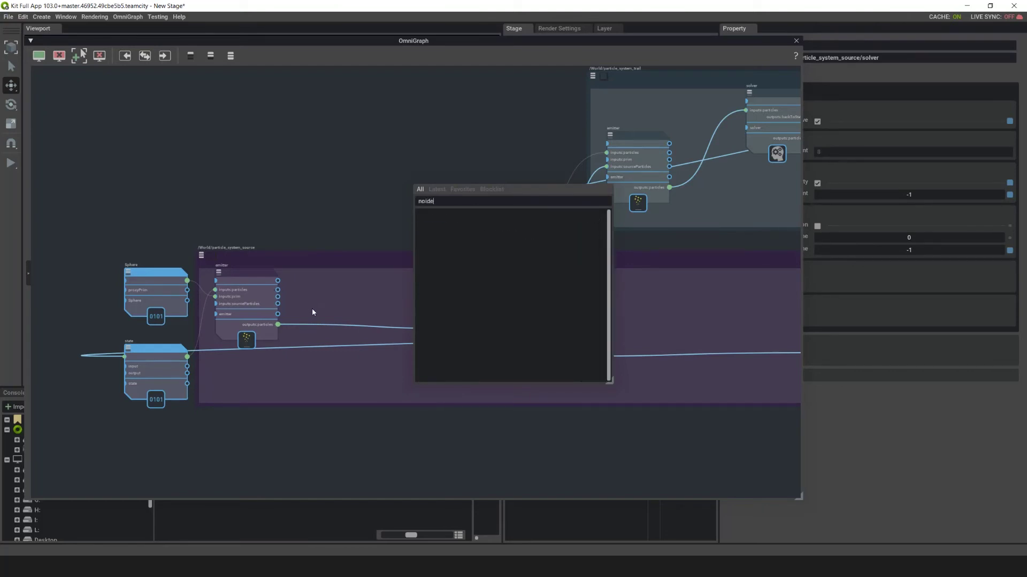
key("BackSpace")
key("BackSpace")
type("se")
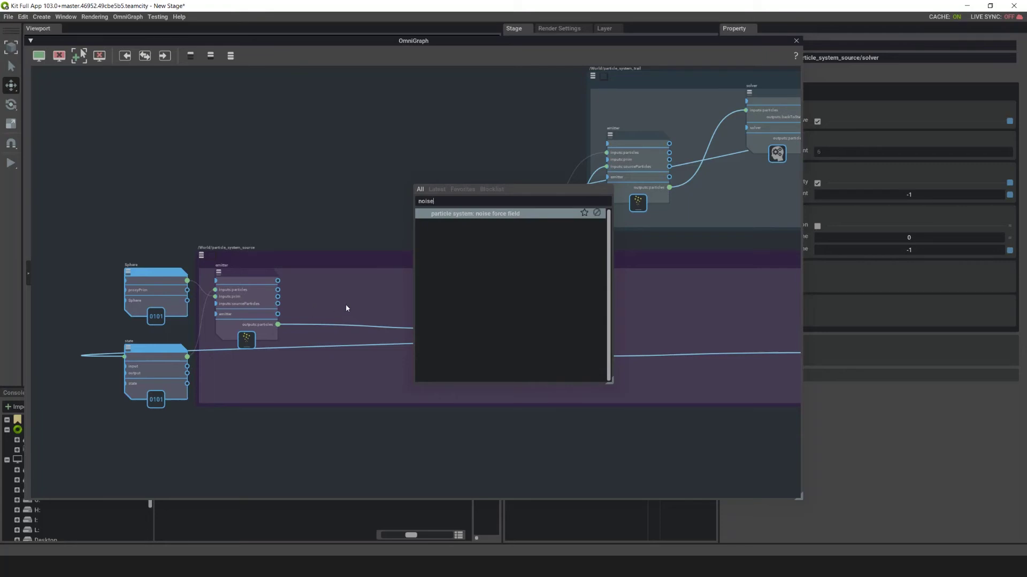
key("Return")
left_click_drag(377, 312, 355, 297)
scroll(369, 297, "up", 3)
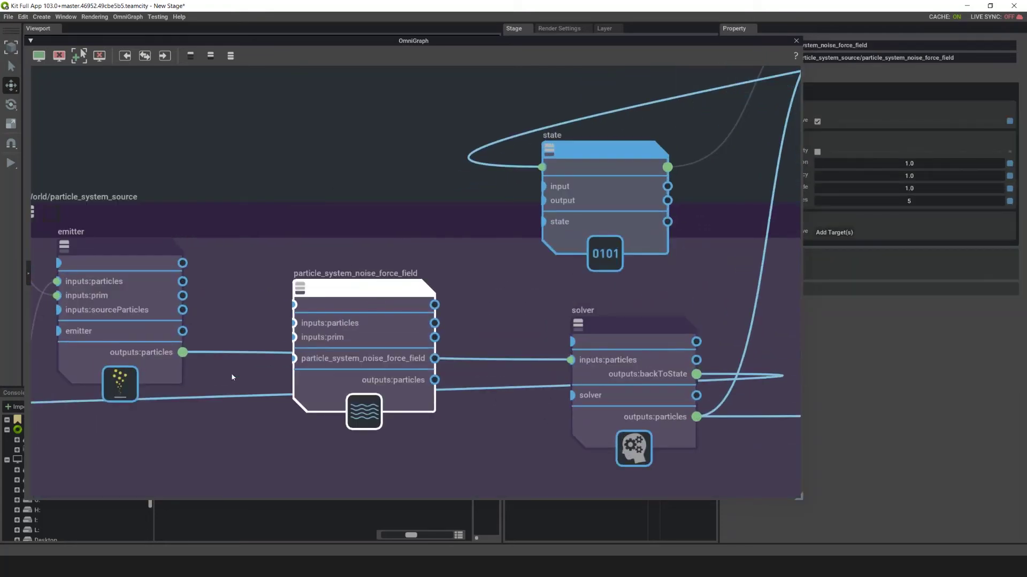
Step: Wire emitter particles through the noise force field into the solver, then uncover the viewport
left_click_drag(181, 354, 296, 323)
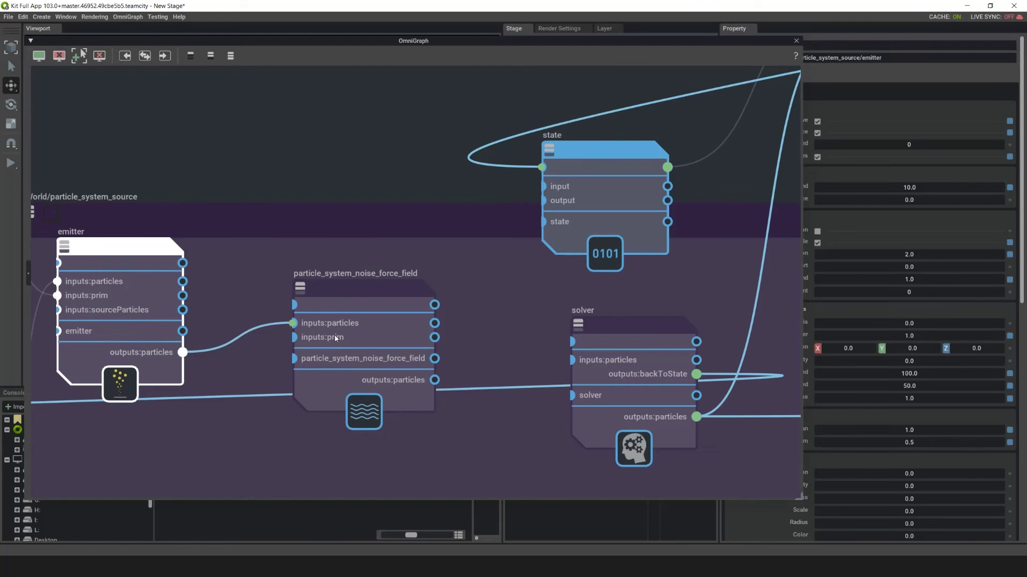
left_click_drag(434, 381, 448, 387)
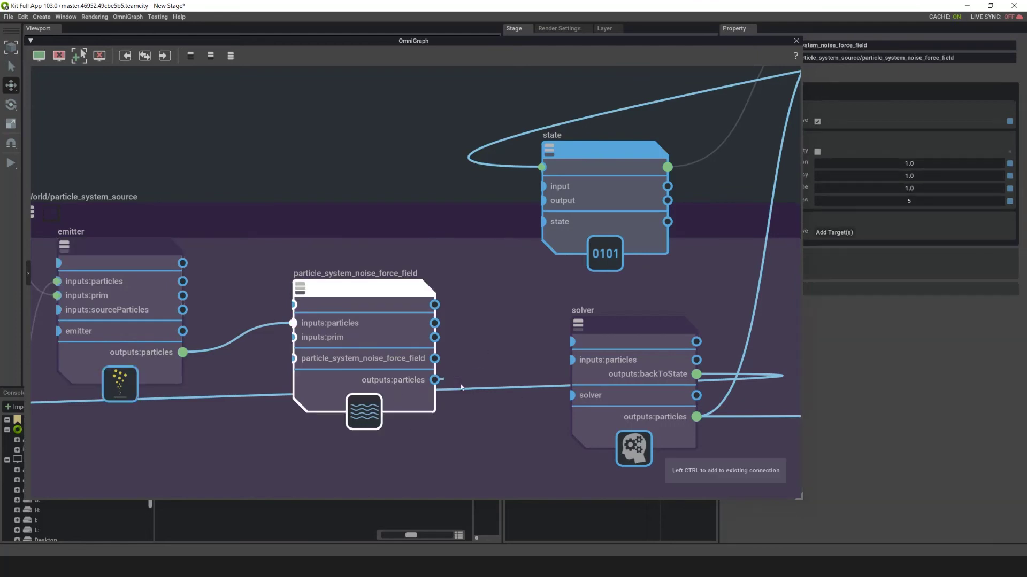
left_click_drag(575, 365, 564, 363)
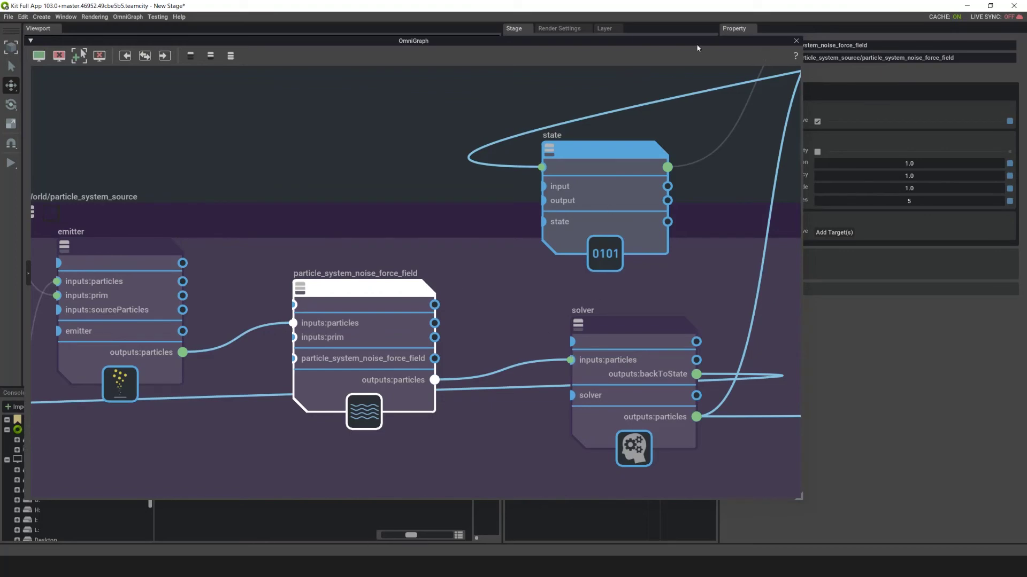
left_click_drag(694, 43, 795, 387)
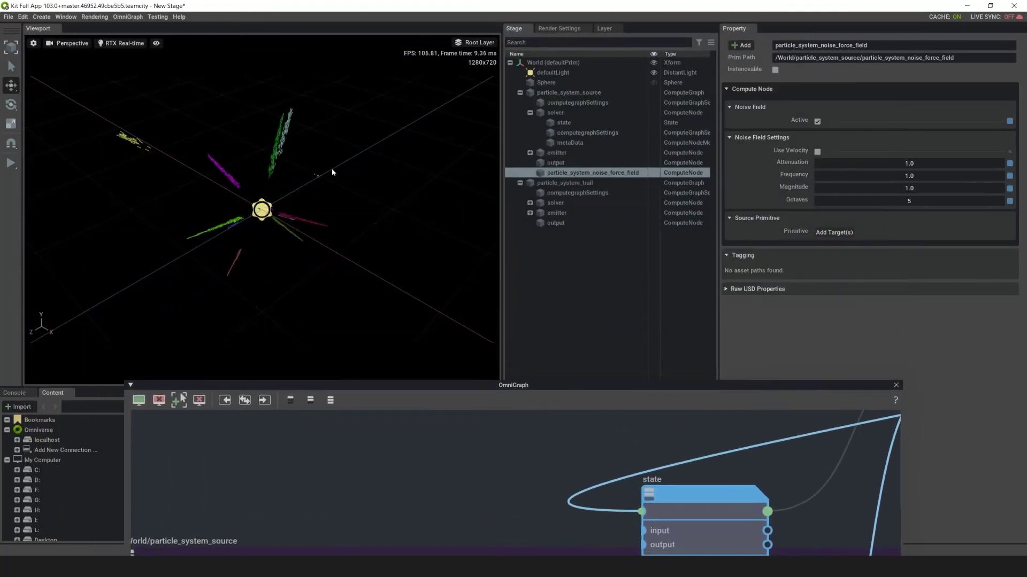
Step: Create Sphere_01 from Create > Shapes > Sphere and give it a radius of 1000
right_click(556, 271)
mouse_move(609, 288)
mouse_move(748, 299)
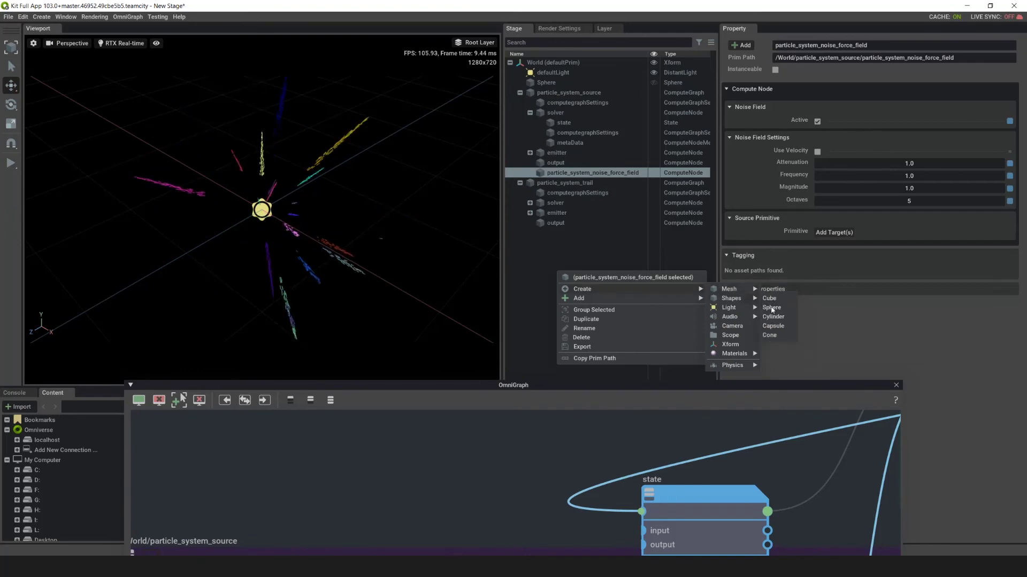
left_click(771, 308)
left_click(251, 204)
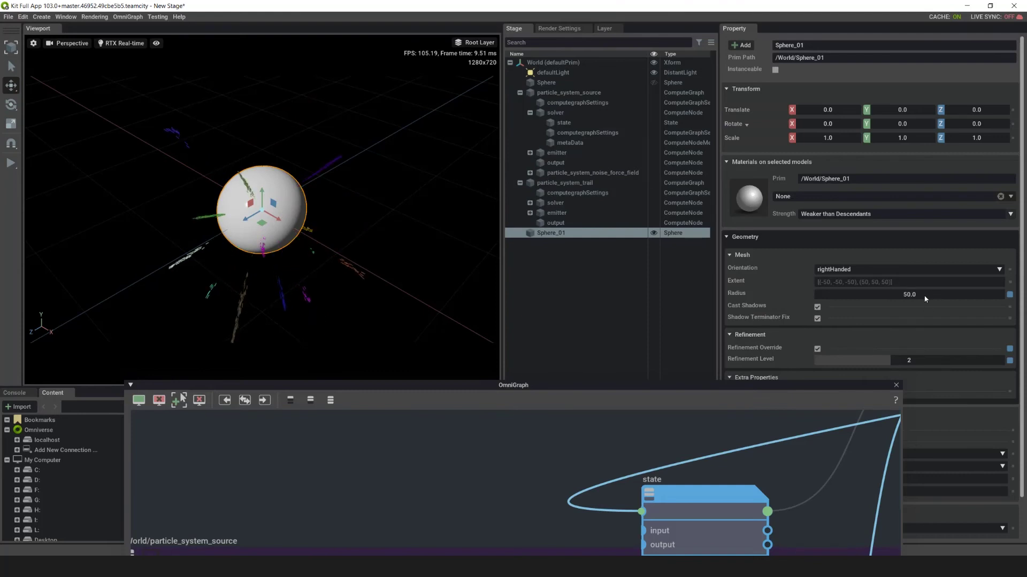
type("1000")
key("Return")
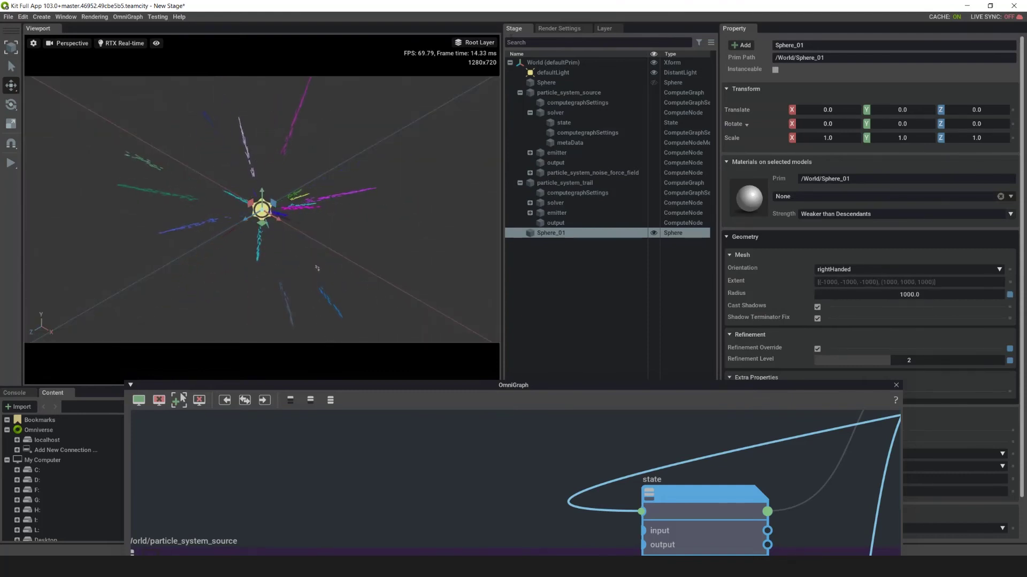
left_click(653, 234)
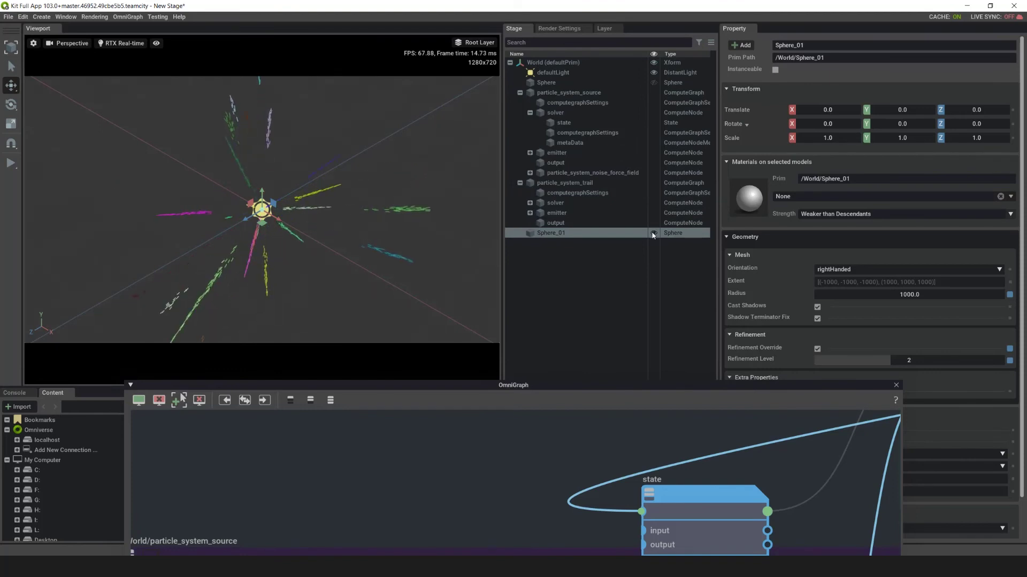
Step: Hide Sphere_01 in the viewport and add it as a node in the particle_system_source graph
left_click(653, 234)
left_click_drag(567, 385, 540, 282)
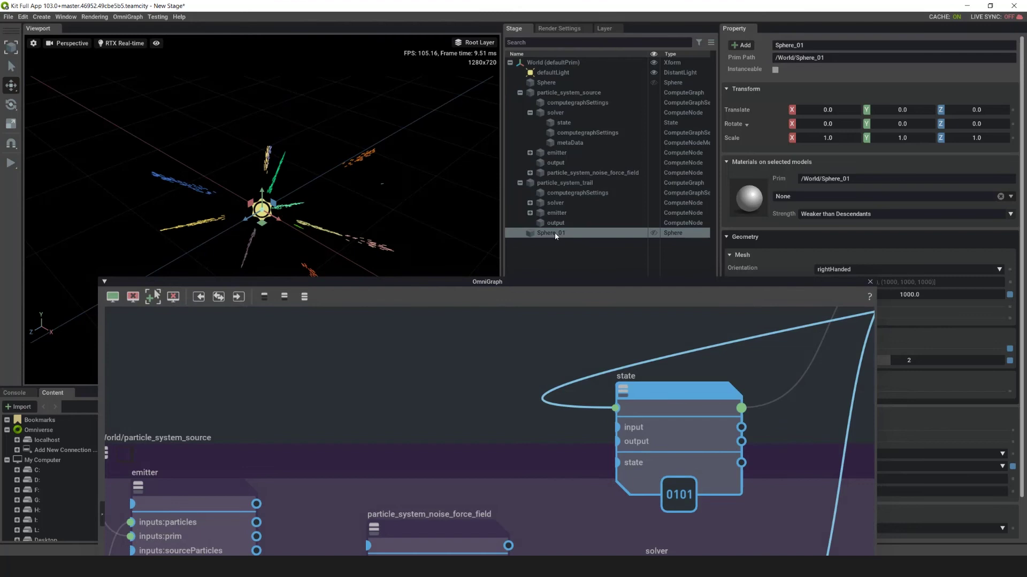
left_click_drag(555, 236, 547, 515)
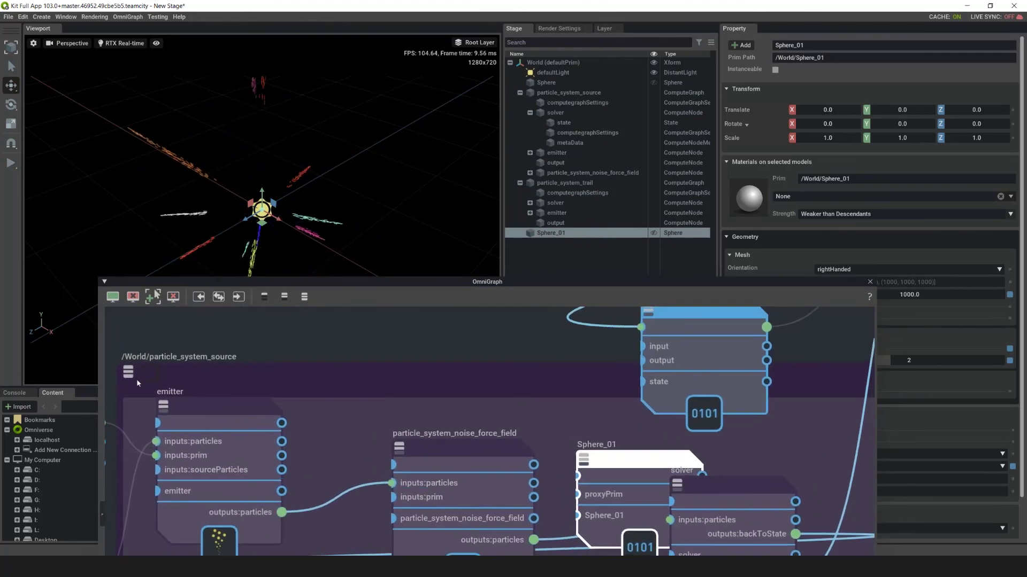
Step: Place the Sphere_01 node below the noise force field and wire it into inputs:prim
left_click_drag(604, 355, 255, 497)
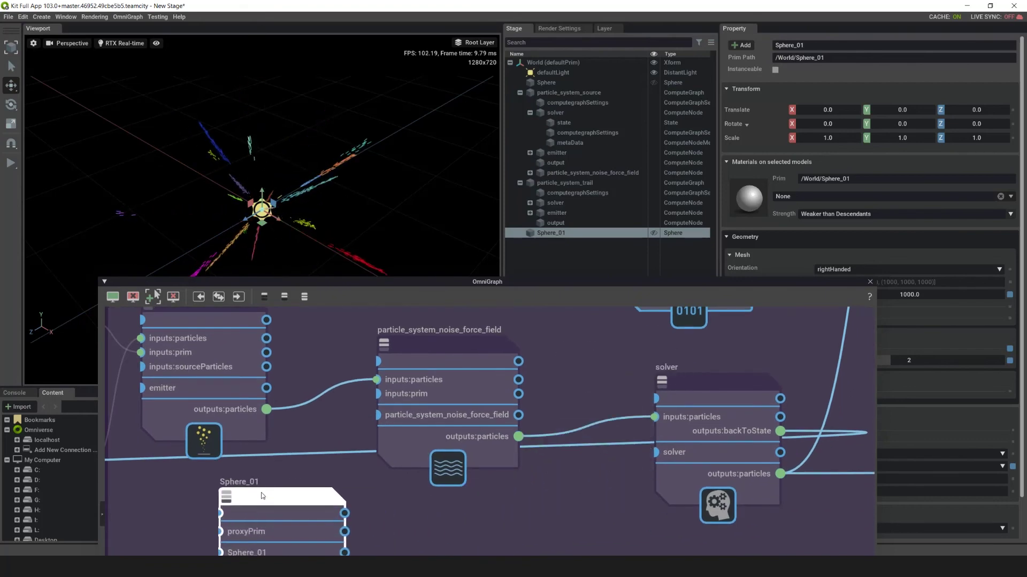
middle_click_drag(533, 497, 525, 460)
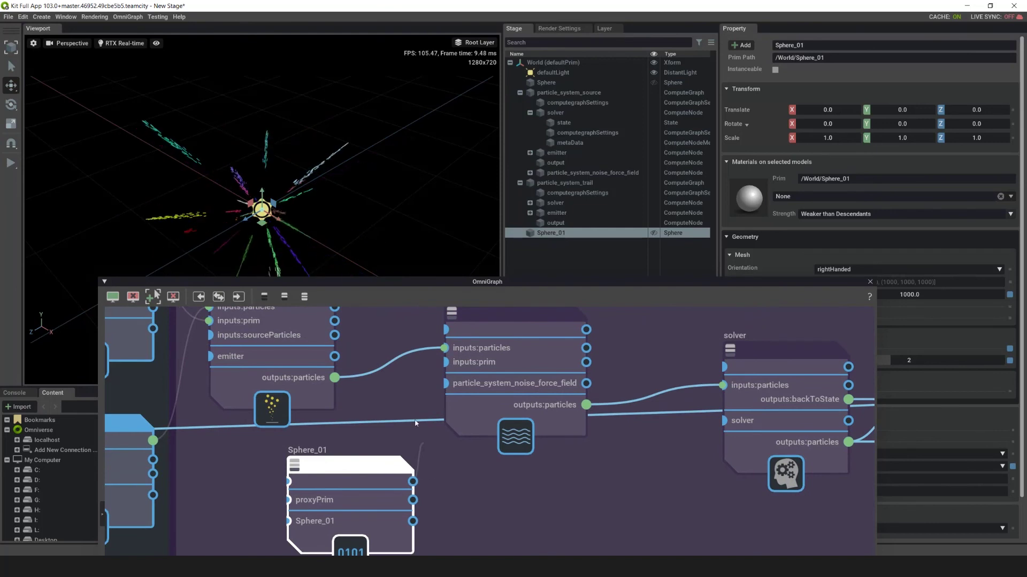
left_click_drag(444, 368, 445, 368)
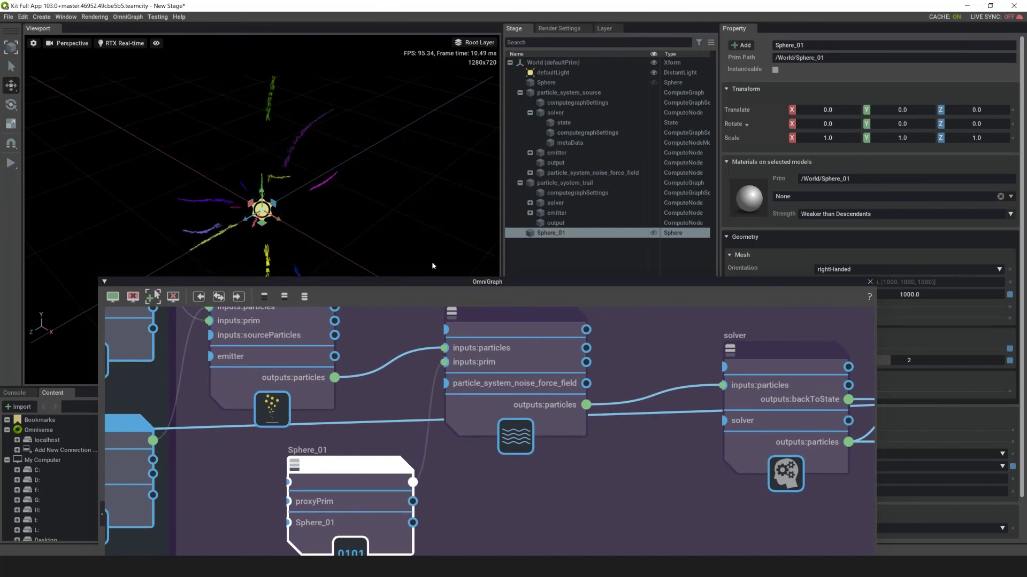
left_click(871, 282)
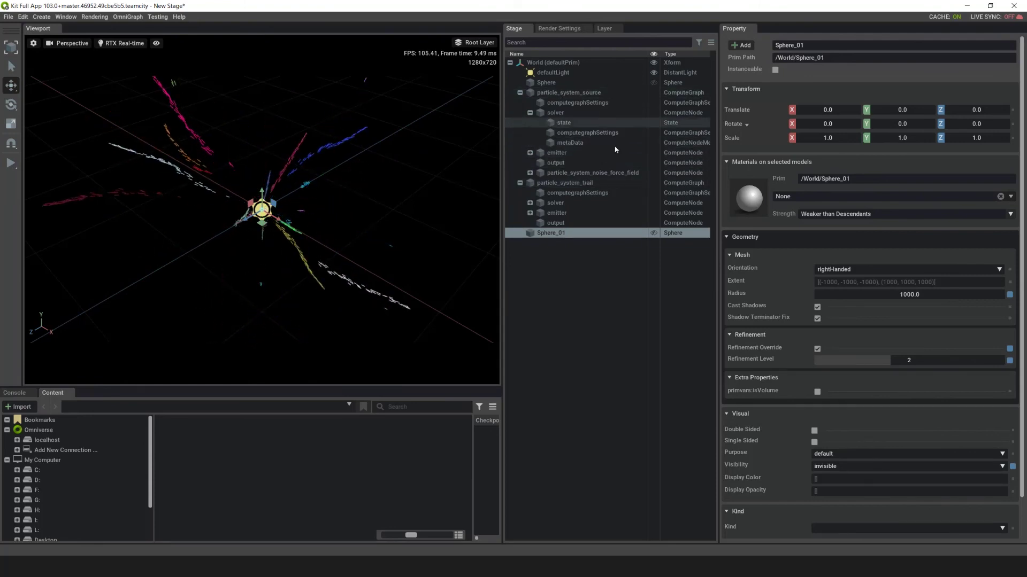
Step: Select particle_system_noise_force_field in the Stage tree to show its properties
left_click(563, 172)
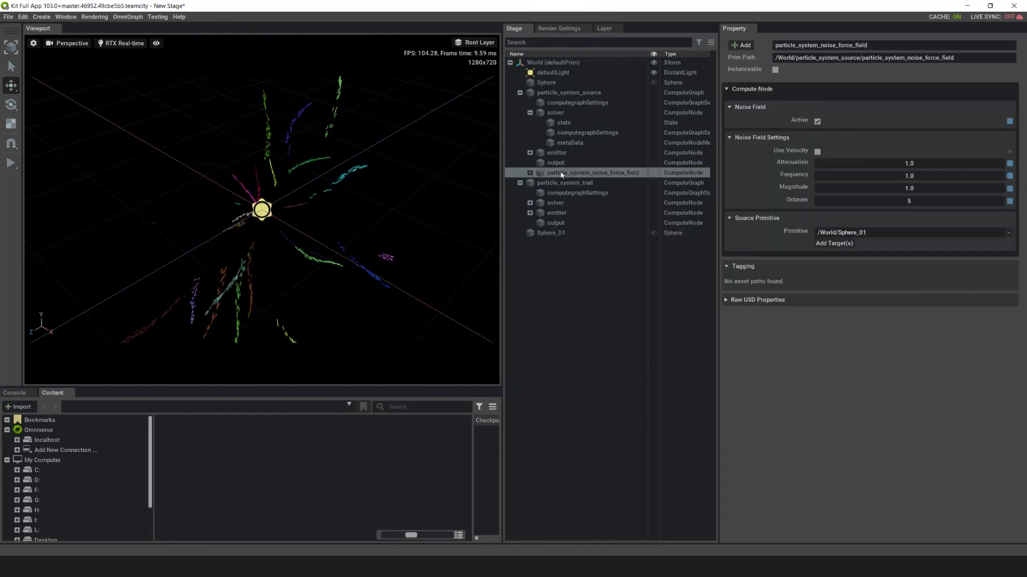